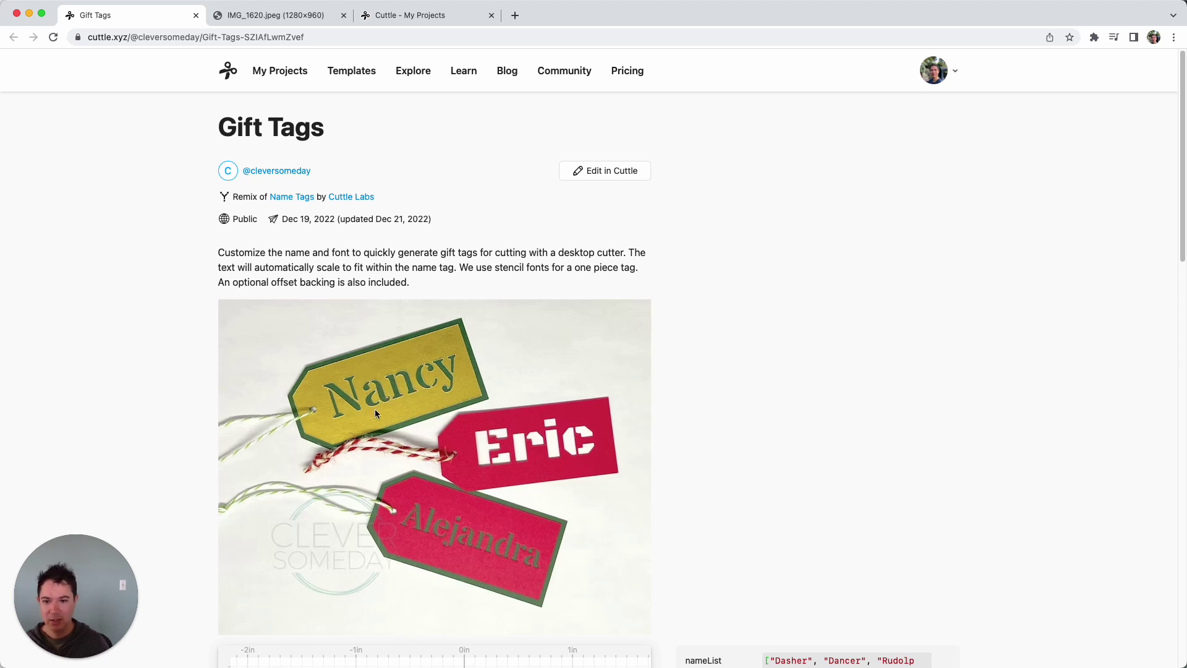
- Start a new project and add stencil-font text reading 'Alex'
click(420, 18)
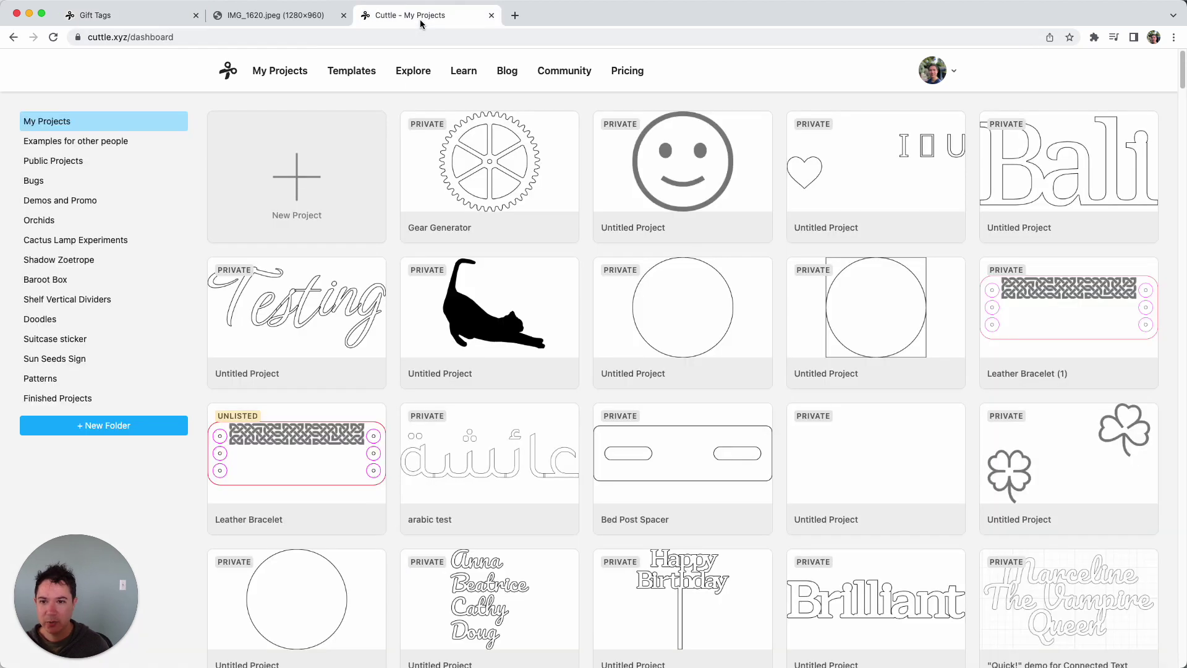
click(320, 199)
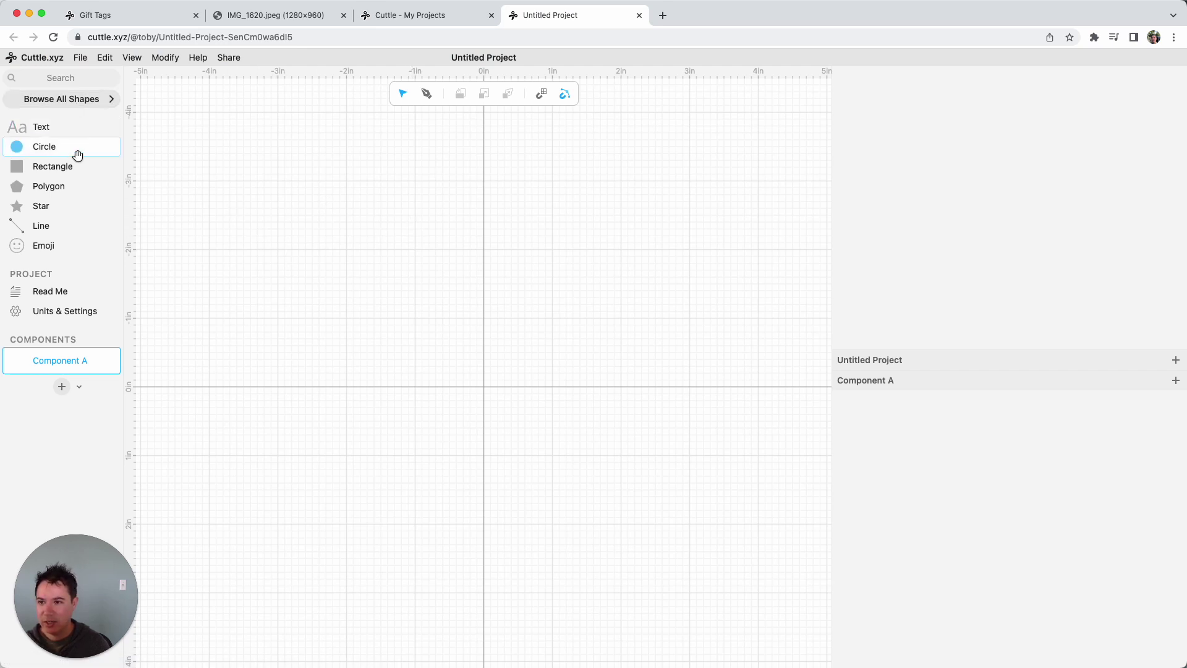
click(86, 104)
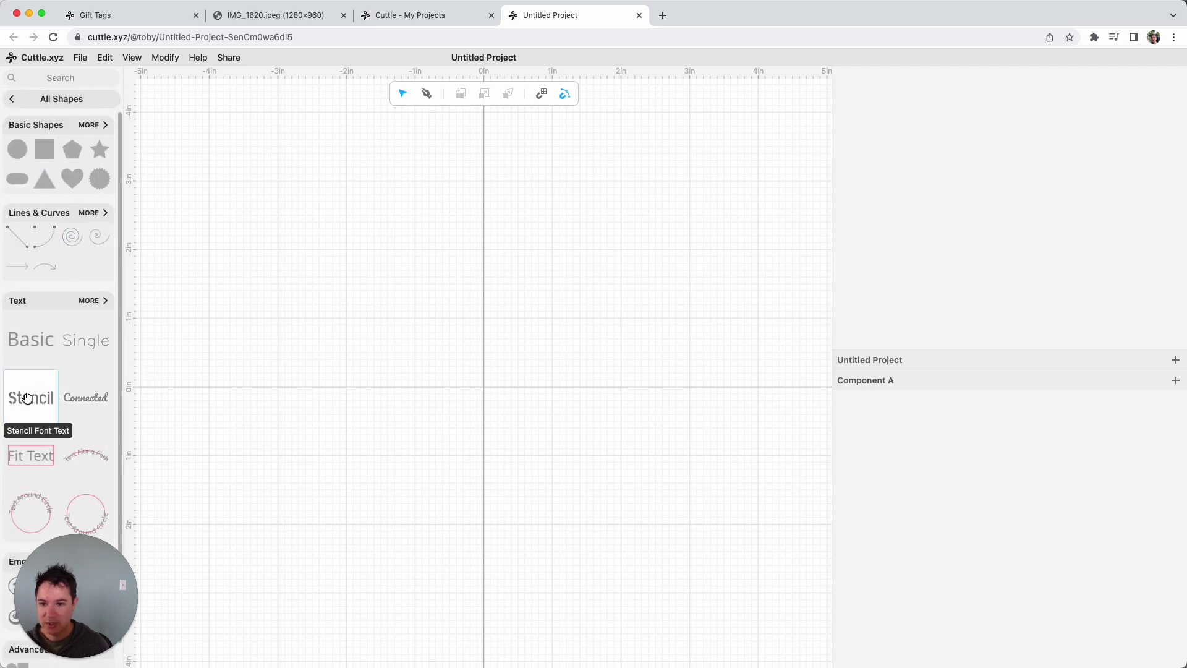
drag(27, 397, 410, 343)
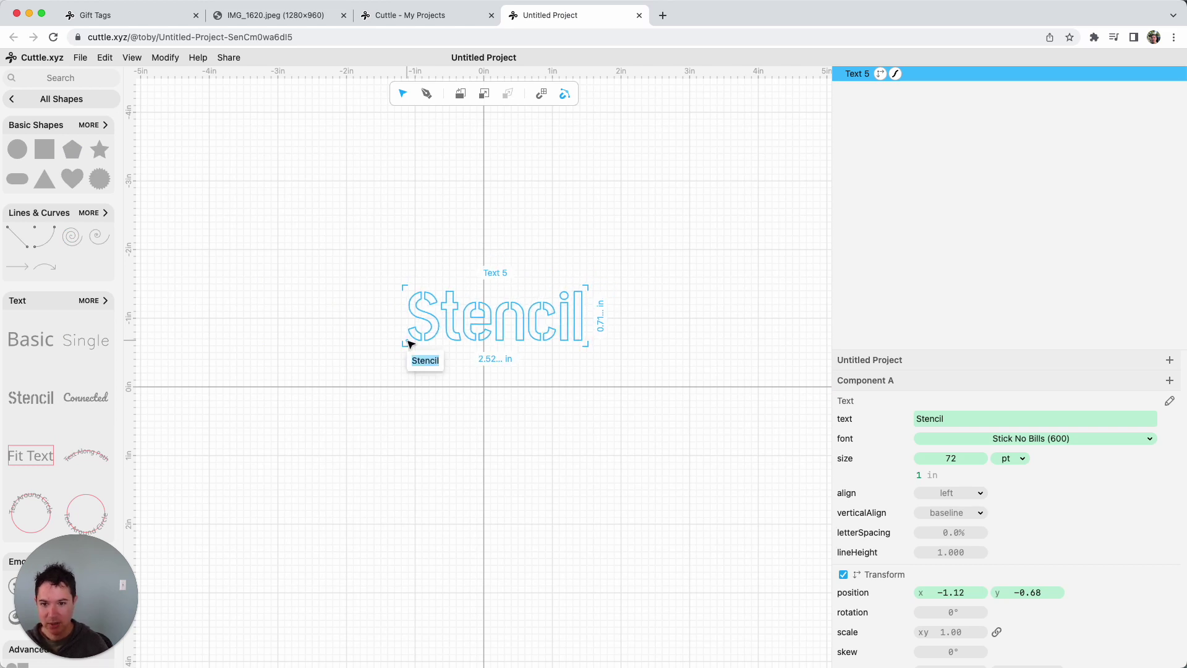
text(Alex)
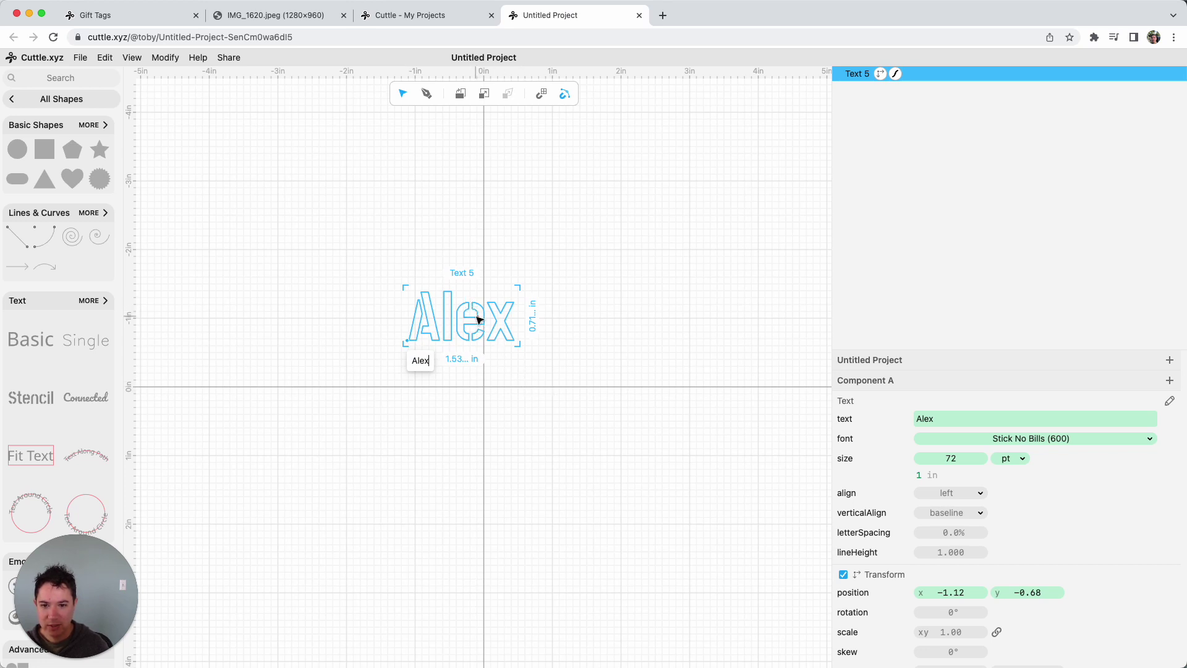
key(Return)
- Add a second 'Alex' in plain Basic text below the stencil one
click(522, 386)
scroll(474, 325, up, 5)
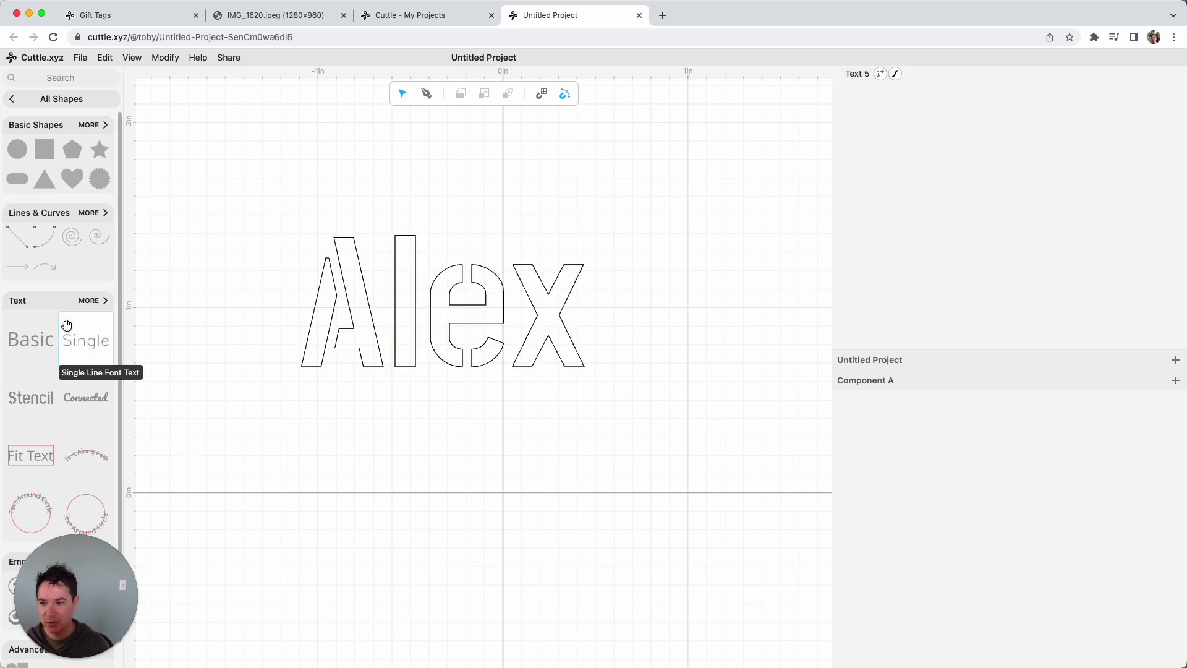
drag(28, 342, 290, 558)
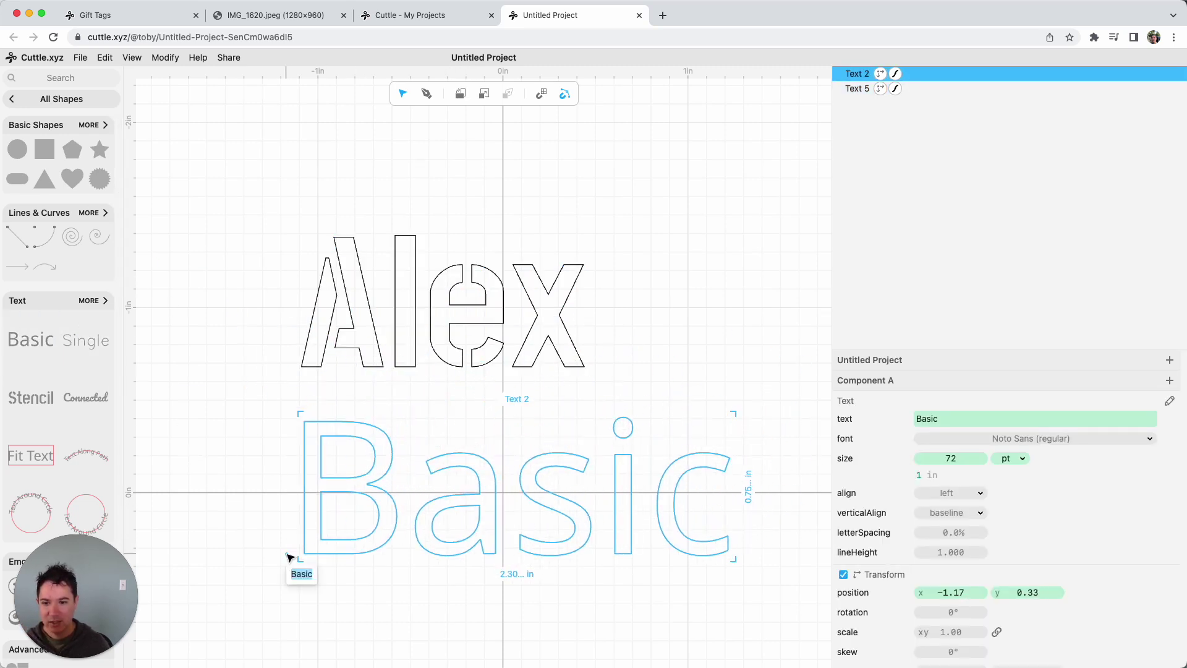
text(Alex)
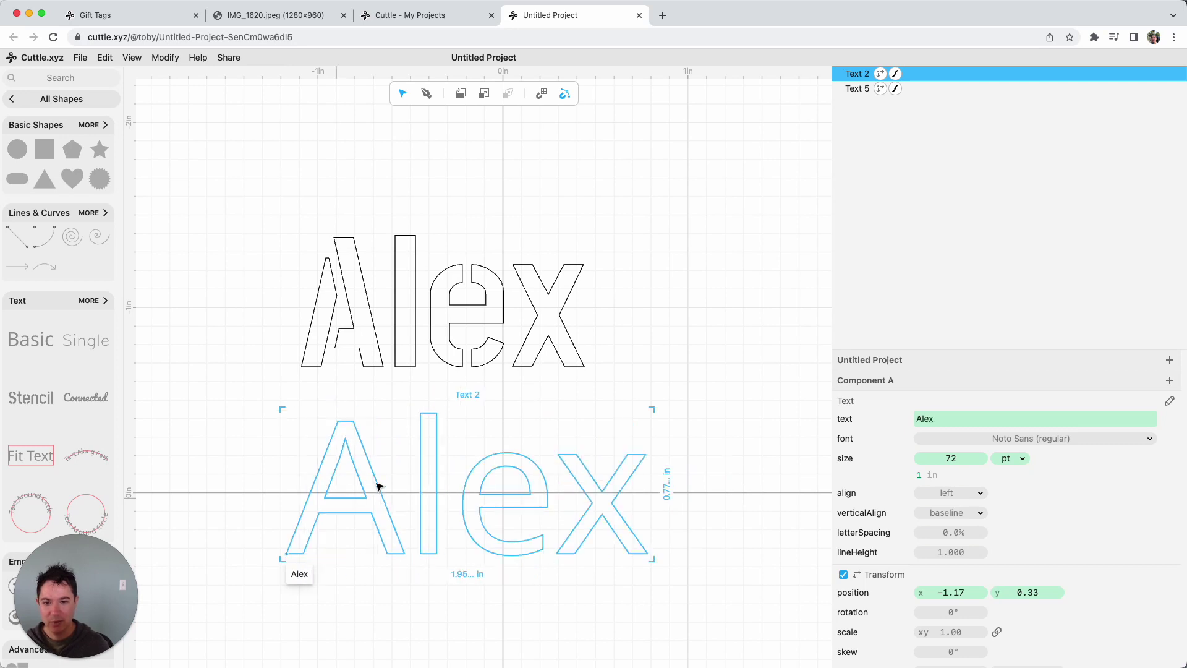
click(662, 340)
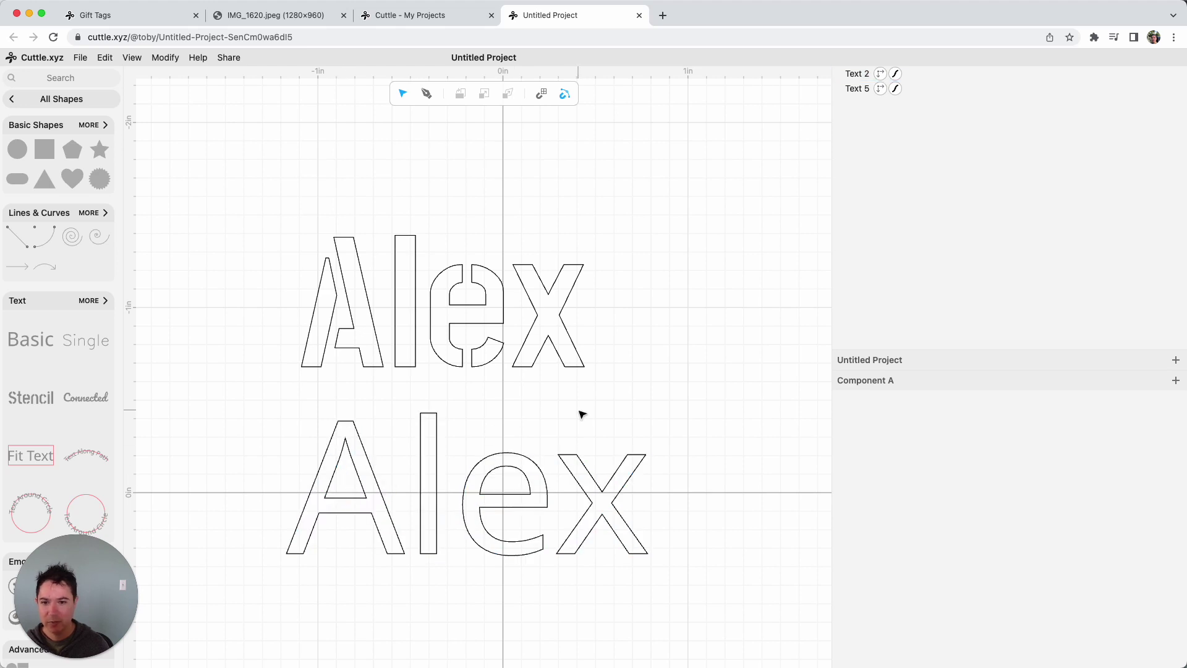
- Try Allerta Stencil, Big Shoulders Stencil Display and Text, and Black Ops One on the upper Alex
click(484, 304)
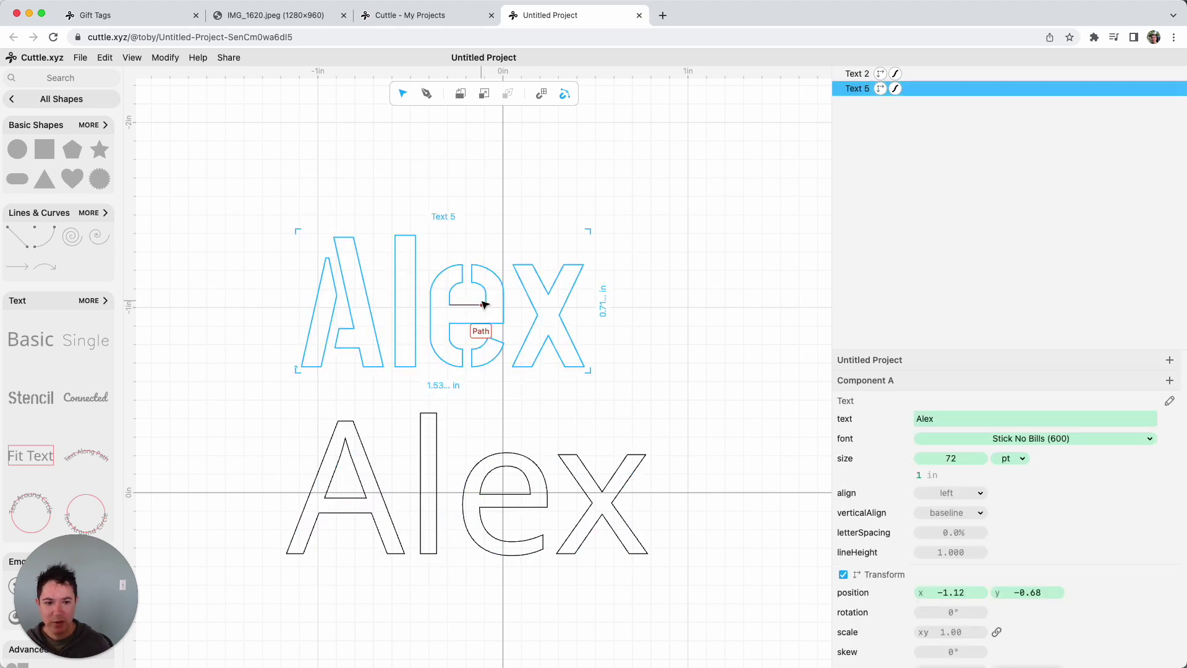
click(996, 440)
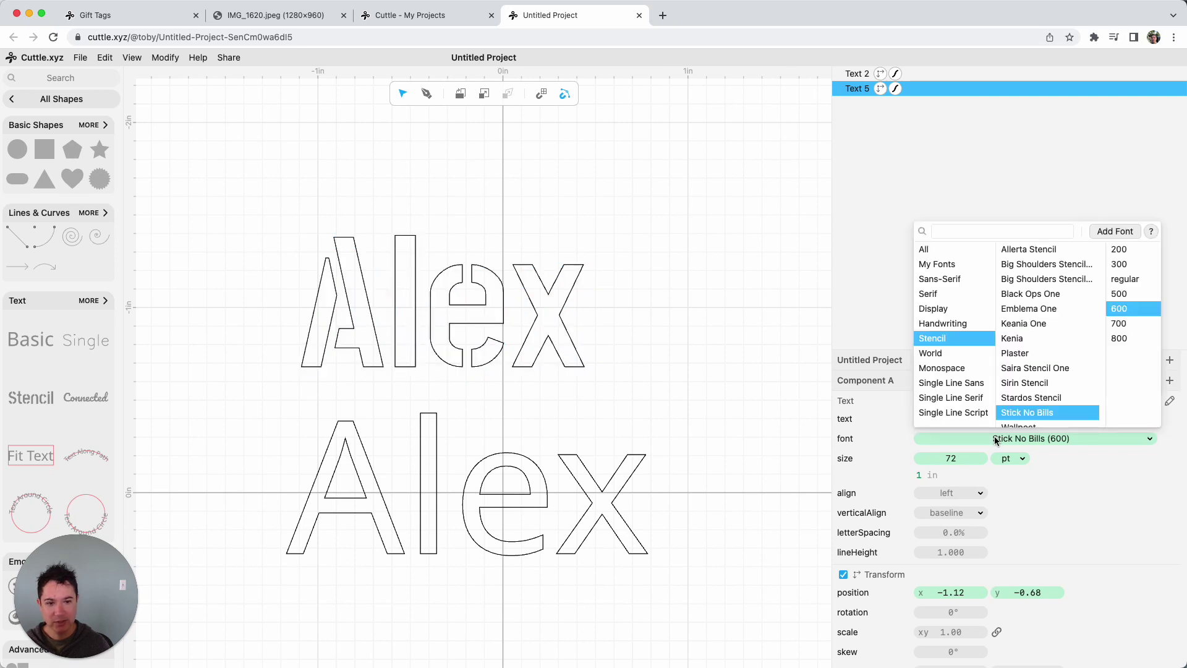
click(996, 439)
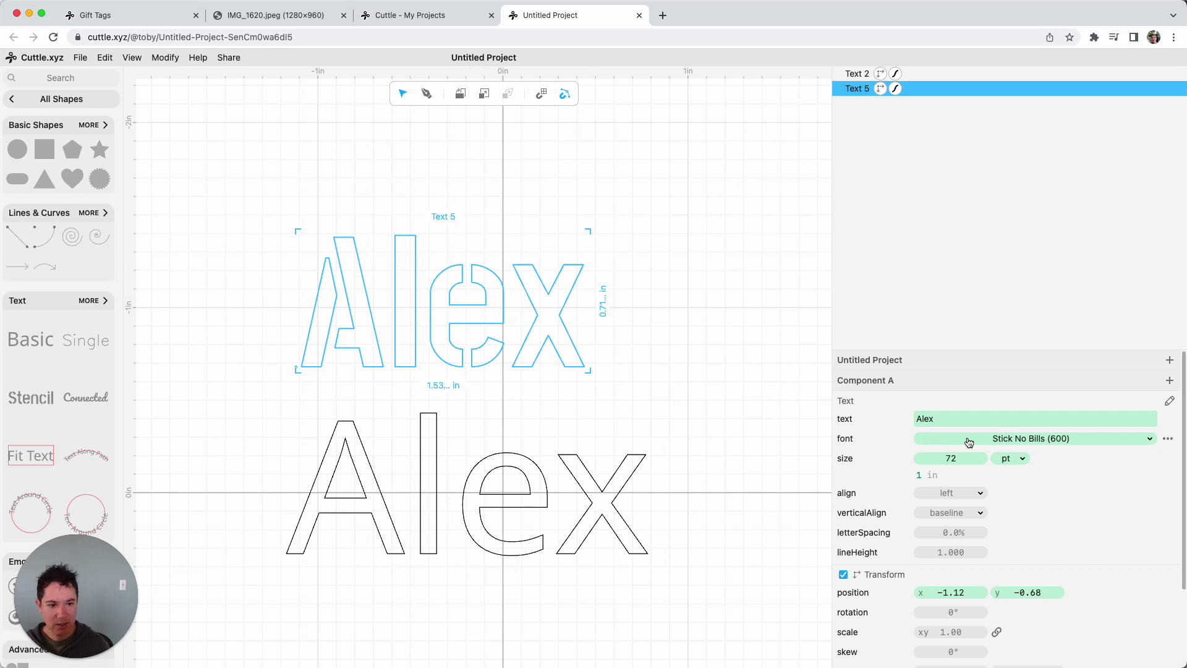
click(974, 440)
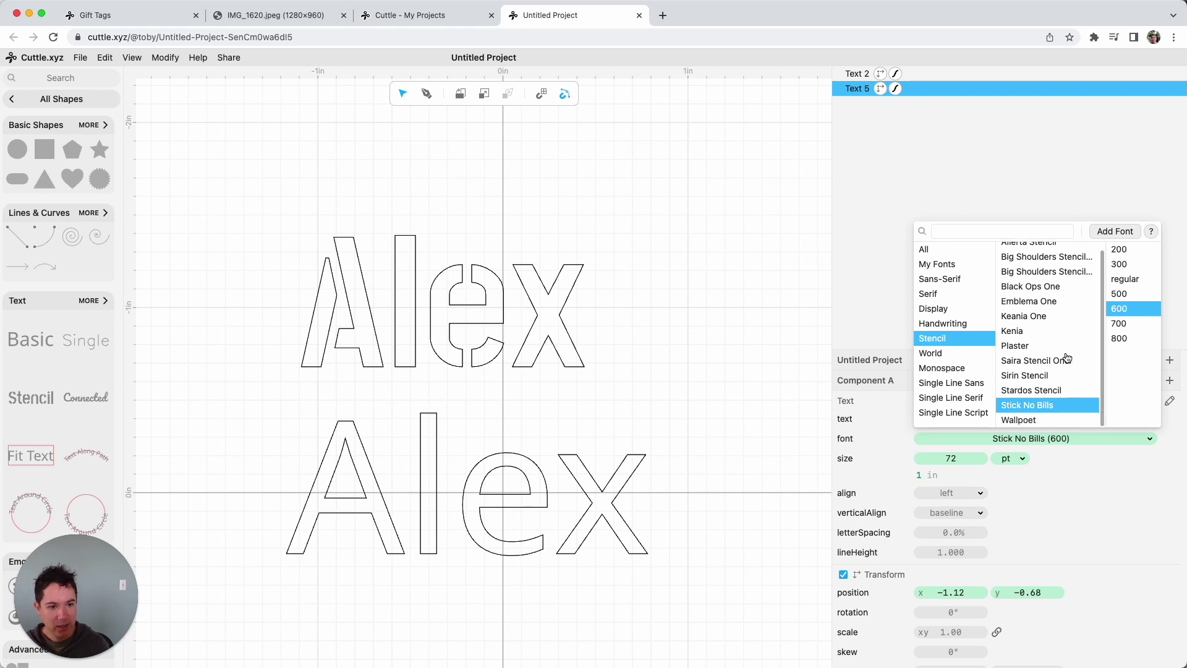
click(1042, 254)
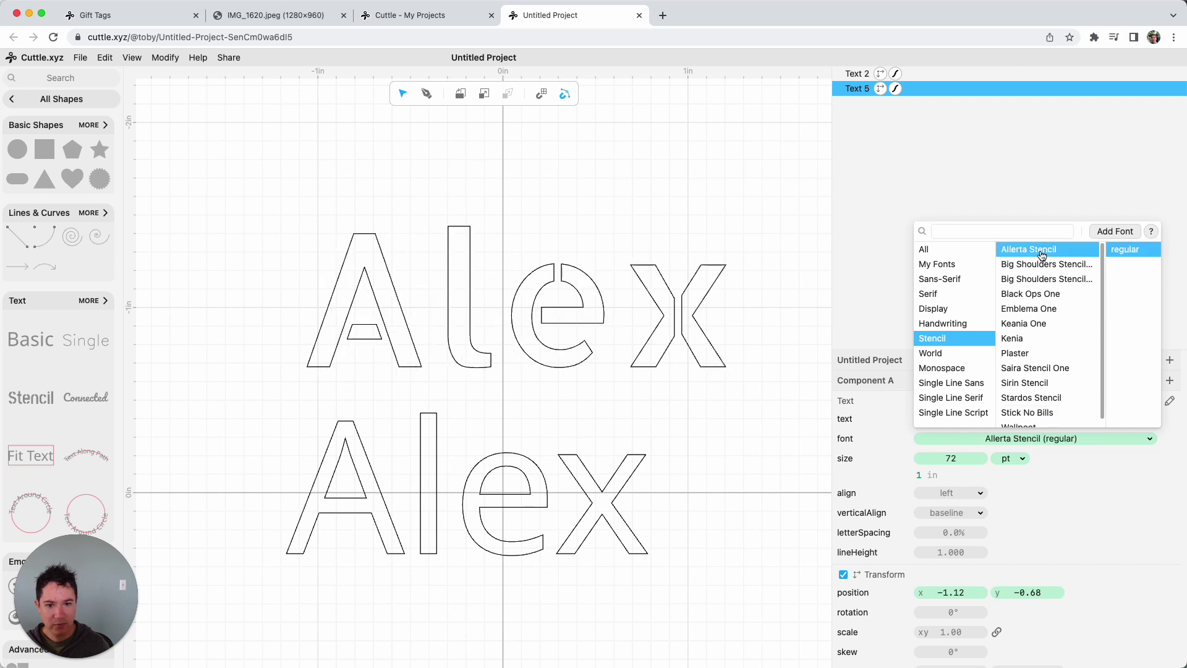
click(1042, 266)
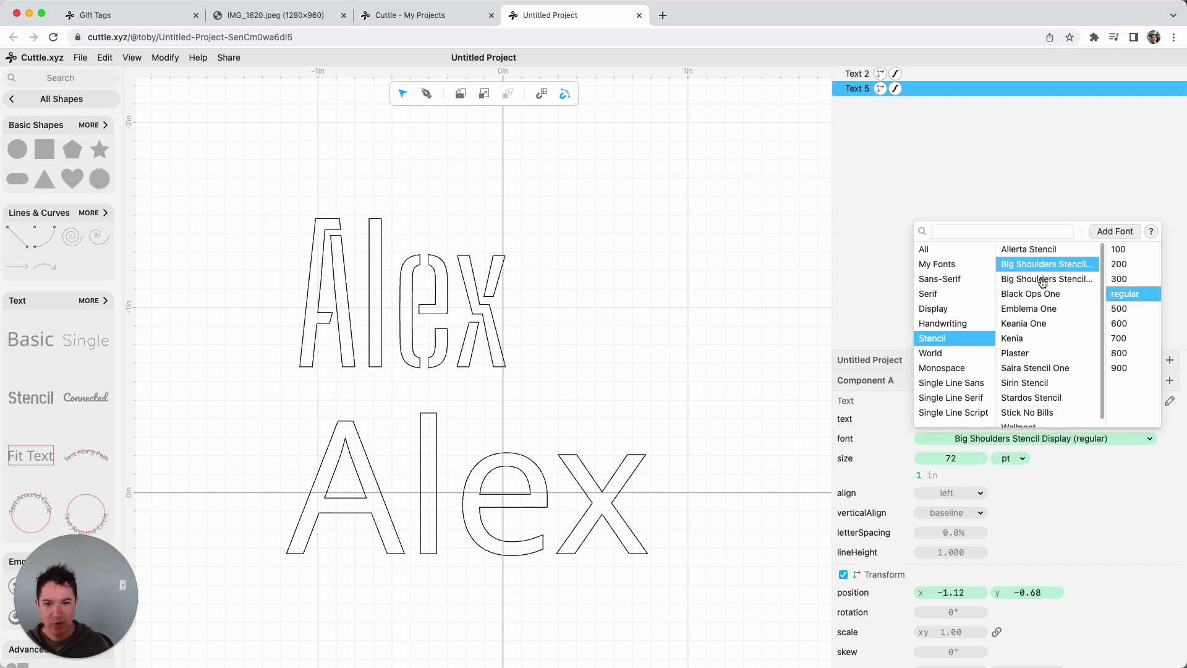
click(1043, 281)
click(1040, 295)
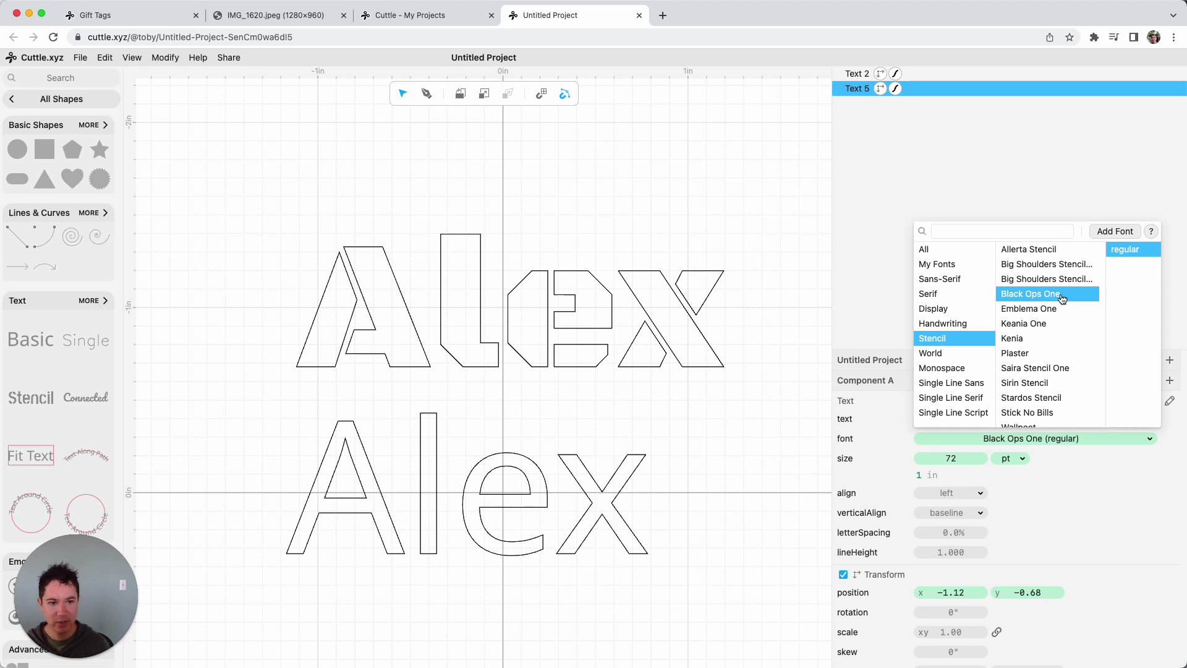
- Compare Emblema One, Keania One, Kenia and Plaster, then settle on Saira Stencil One
click(1042, 310)
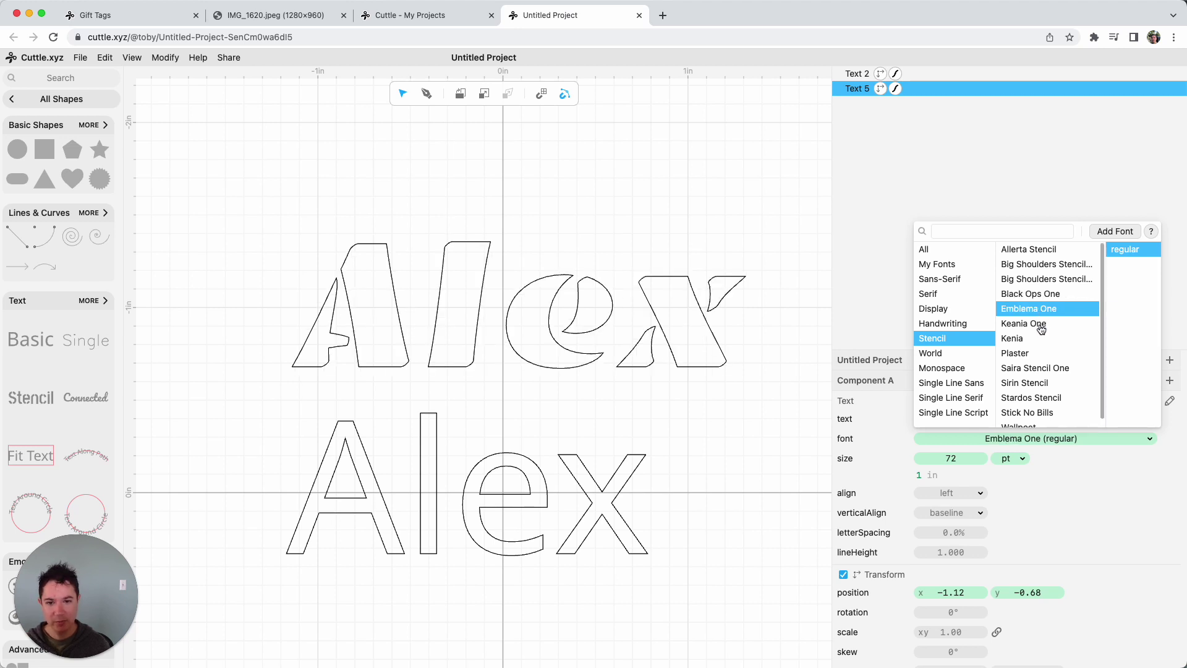
click(1040, 326)
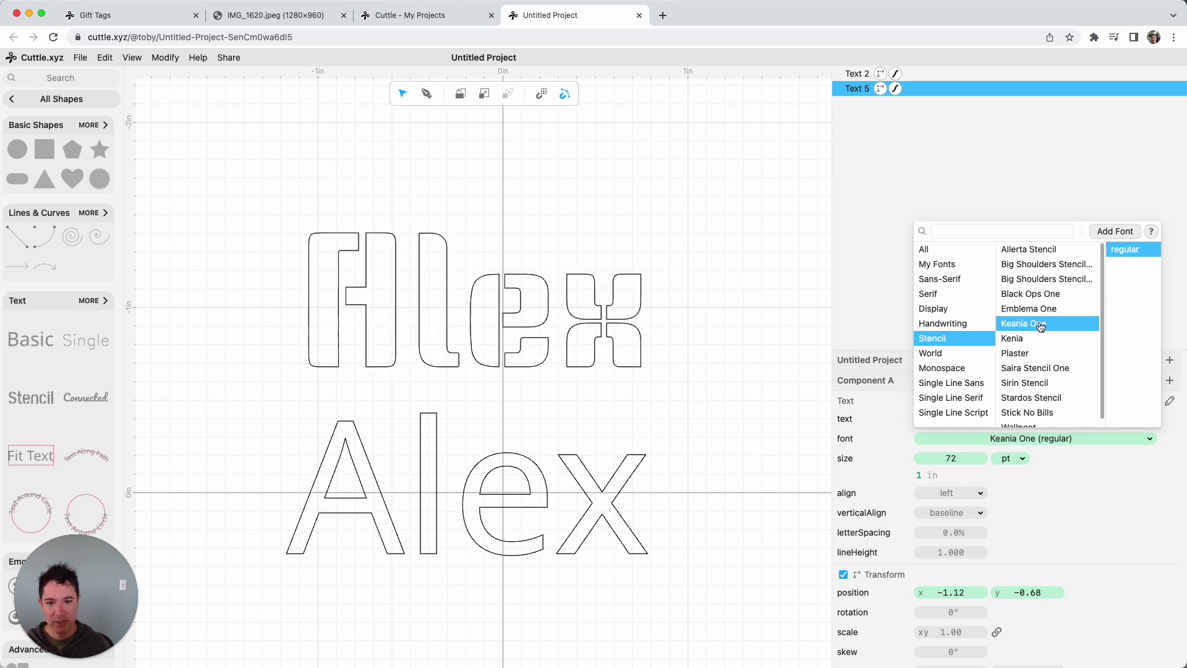
click(1037, 340)
click(1038, 354)
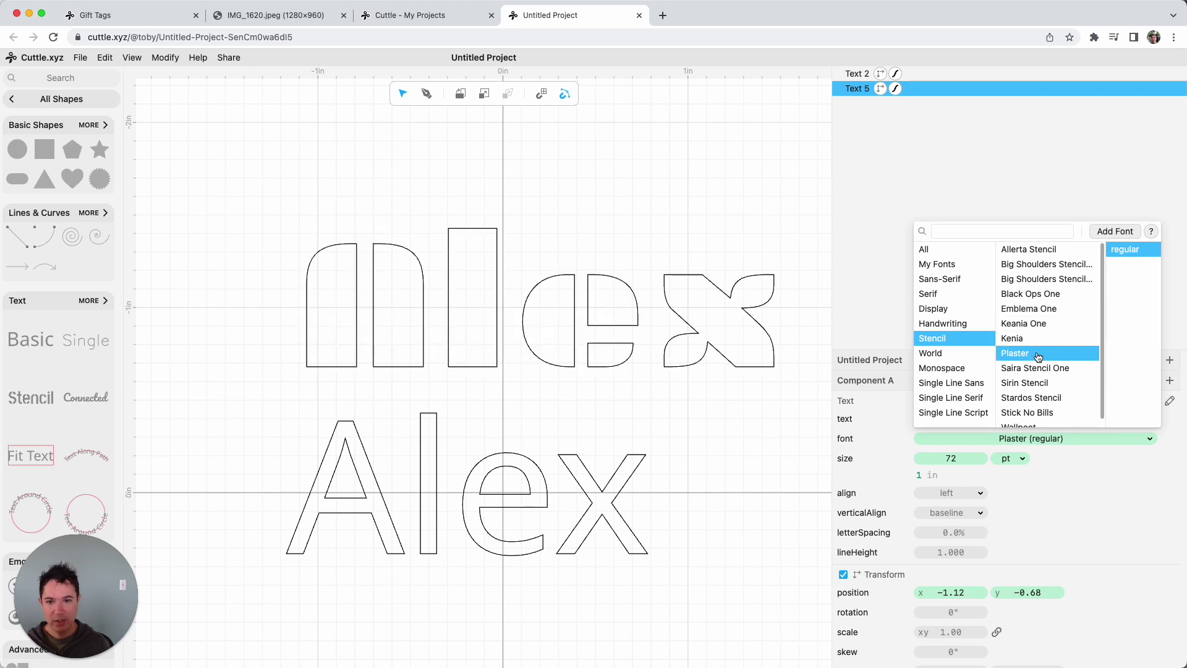
click(1038, 370)
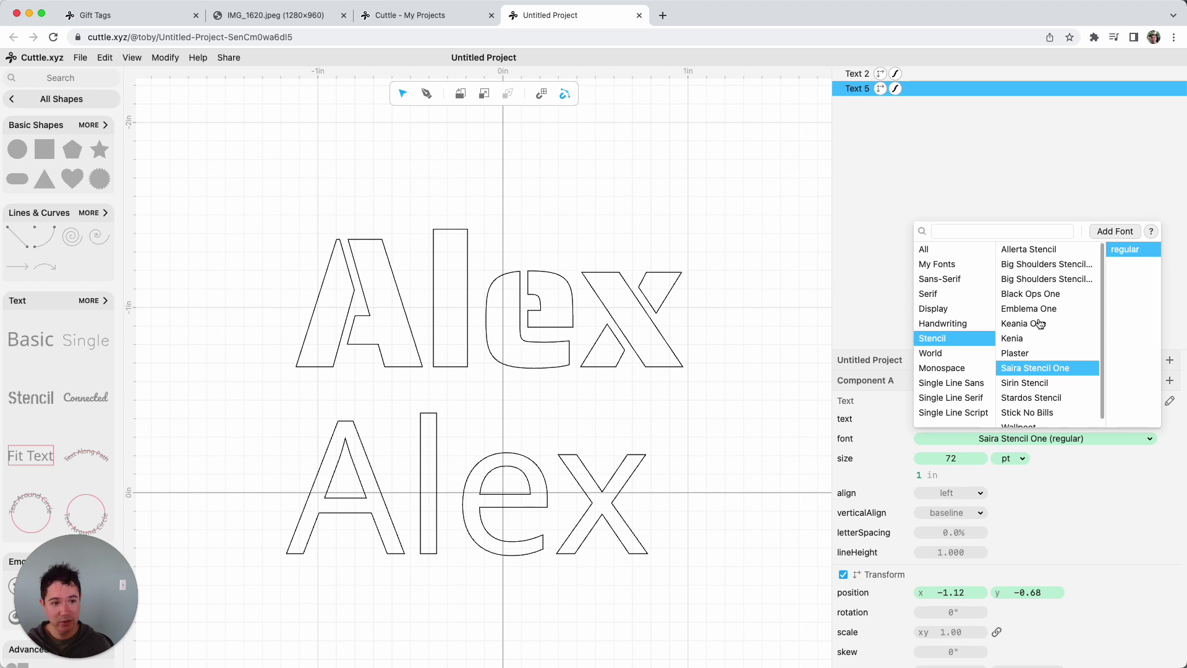
click(764, 327)
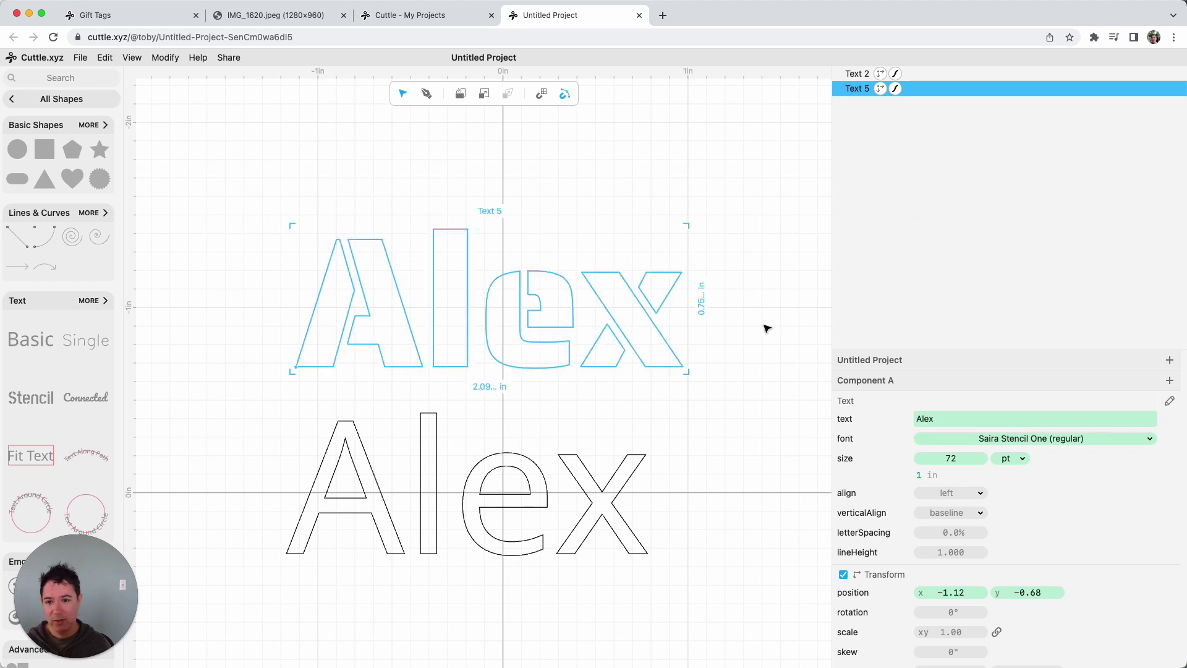
click(766, 328)
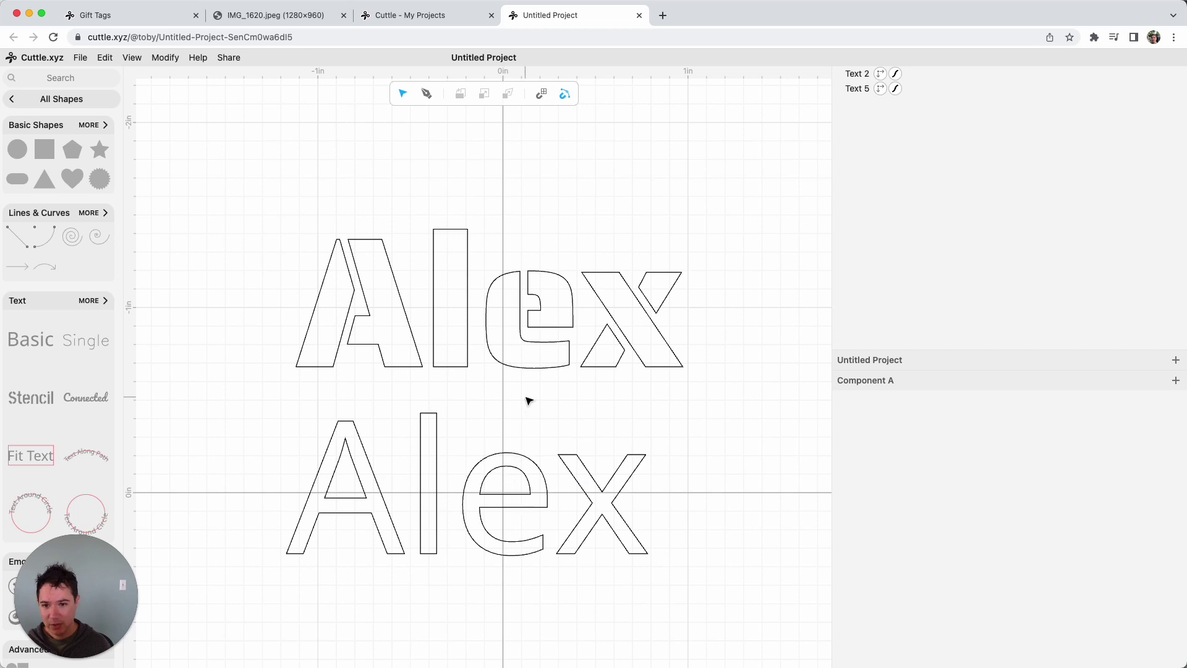
- Delete the upper Saira Stencil 'Alex' text, keeping only the plain Noto Sans Alex
click(536, 347)
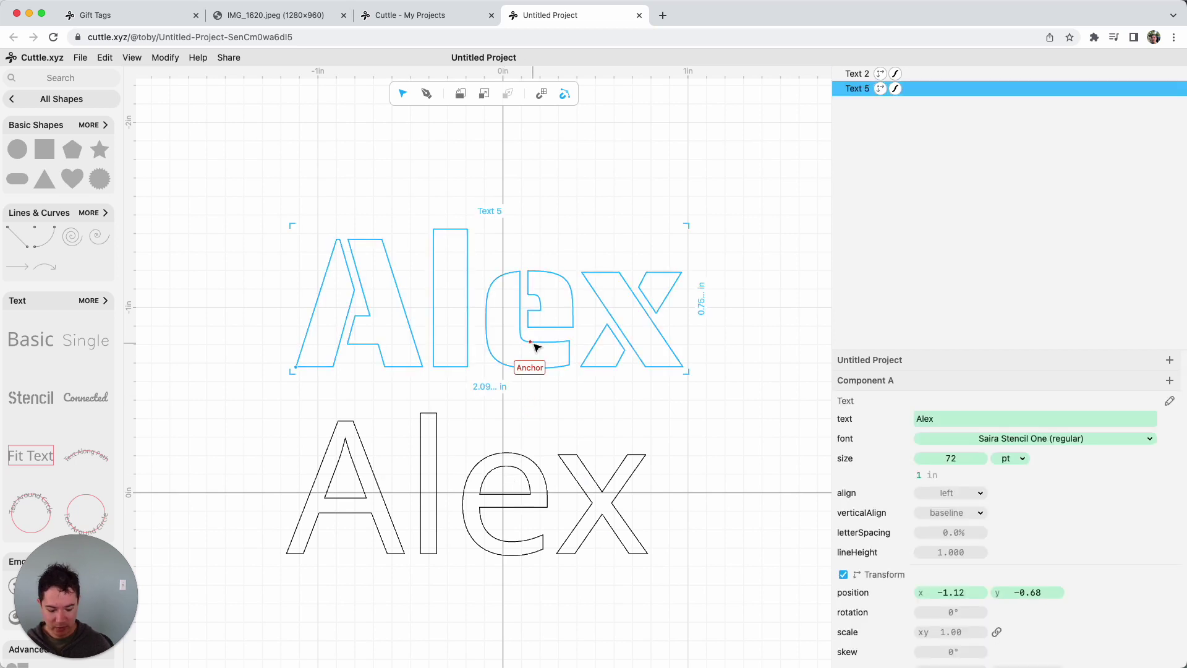
key(BackSpace)
scroll(557, 341, down, 5)
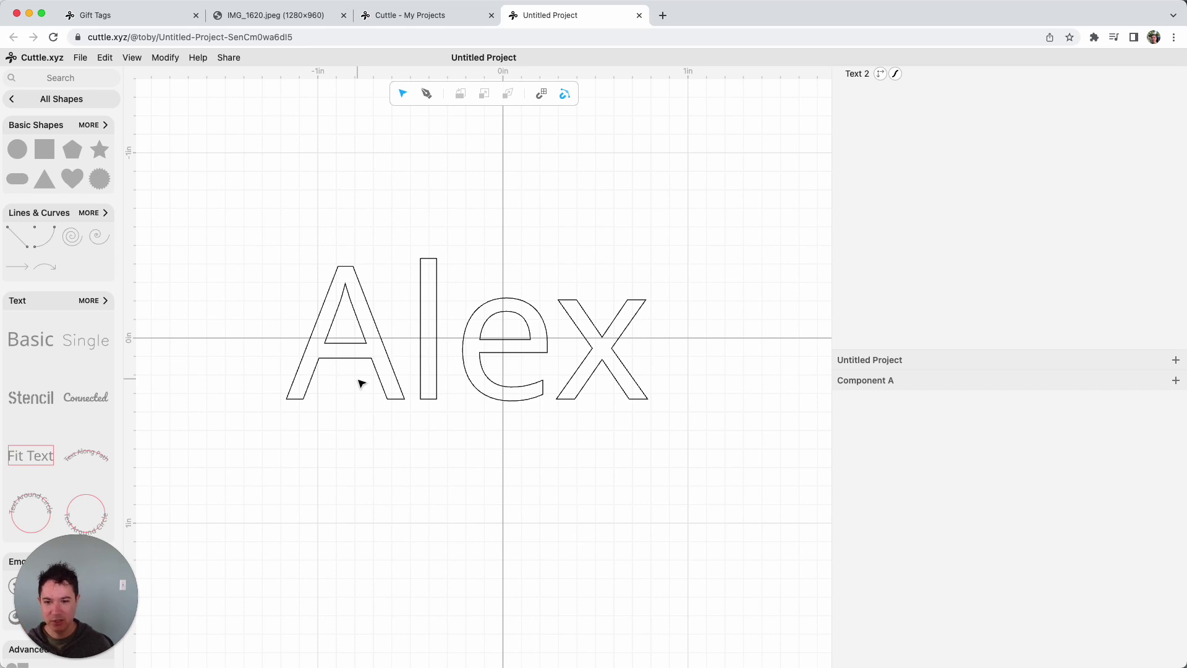
- Enable a fill on the plain Alex text and set its colour to black
click(366, 358)
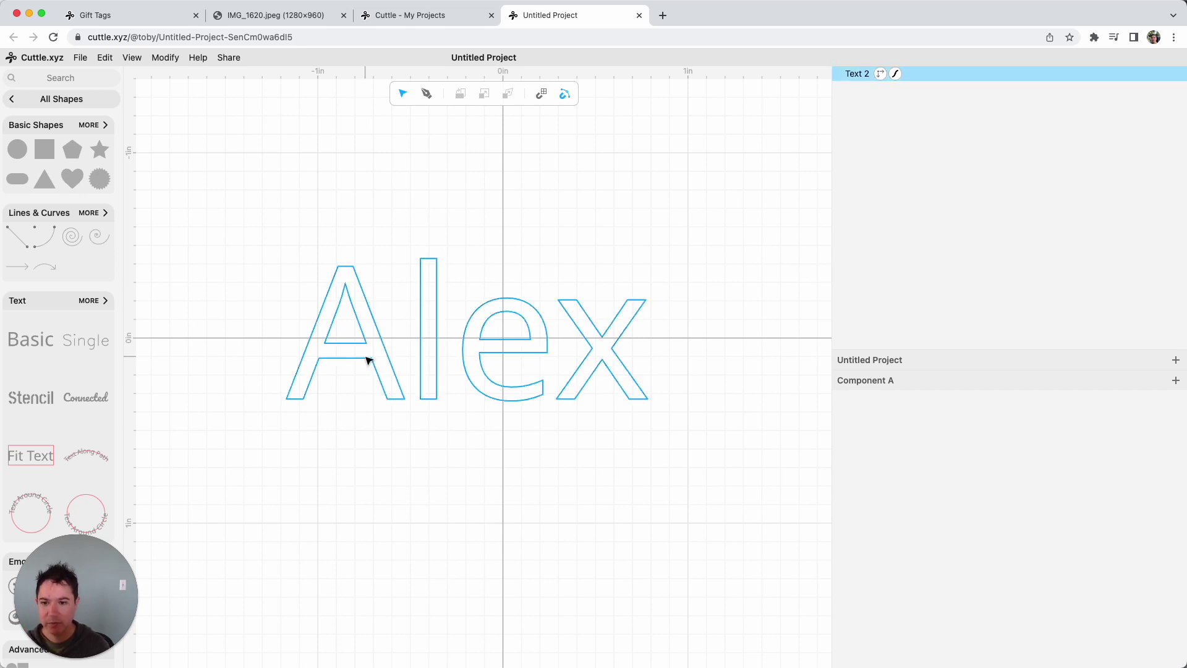
click(367, 360)
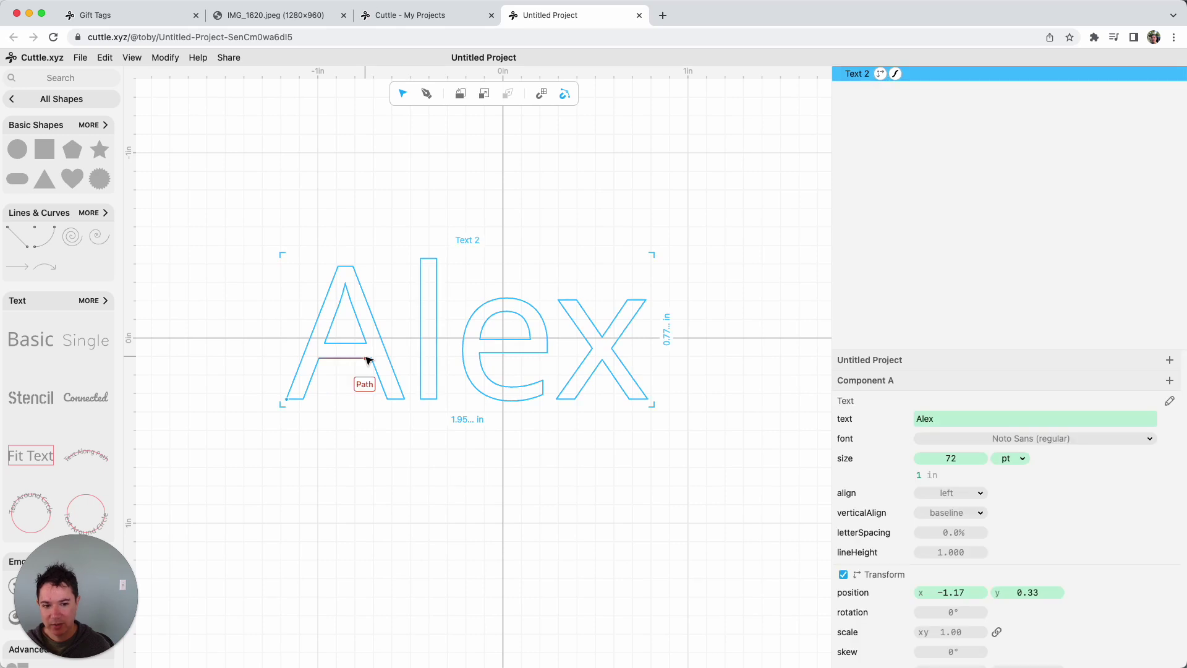
scroll(885, 448, down, 1)
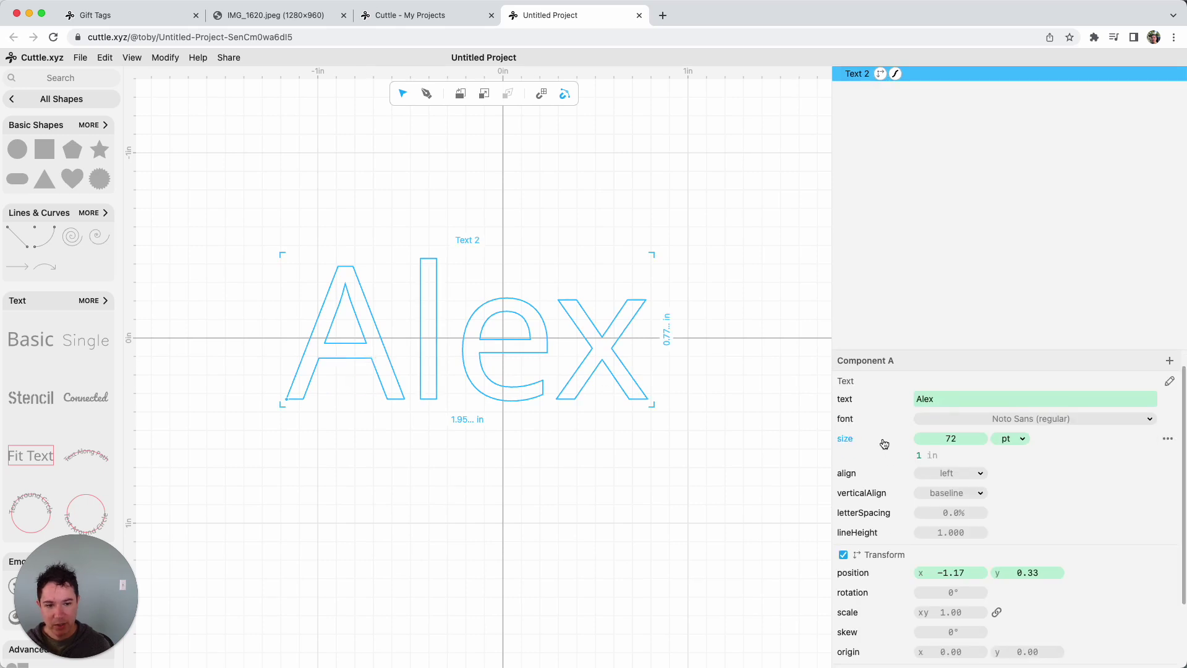
scroll(883, 444, down, 3)
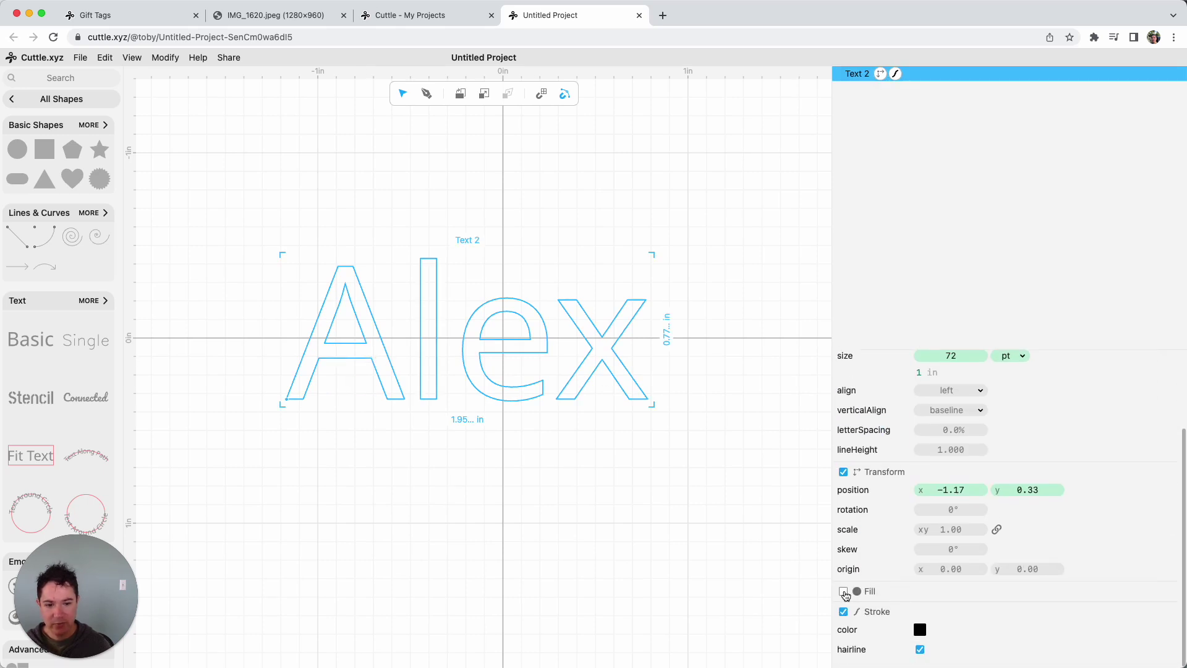
click(844, 592)
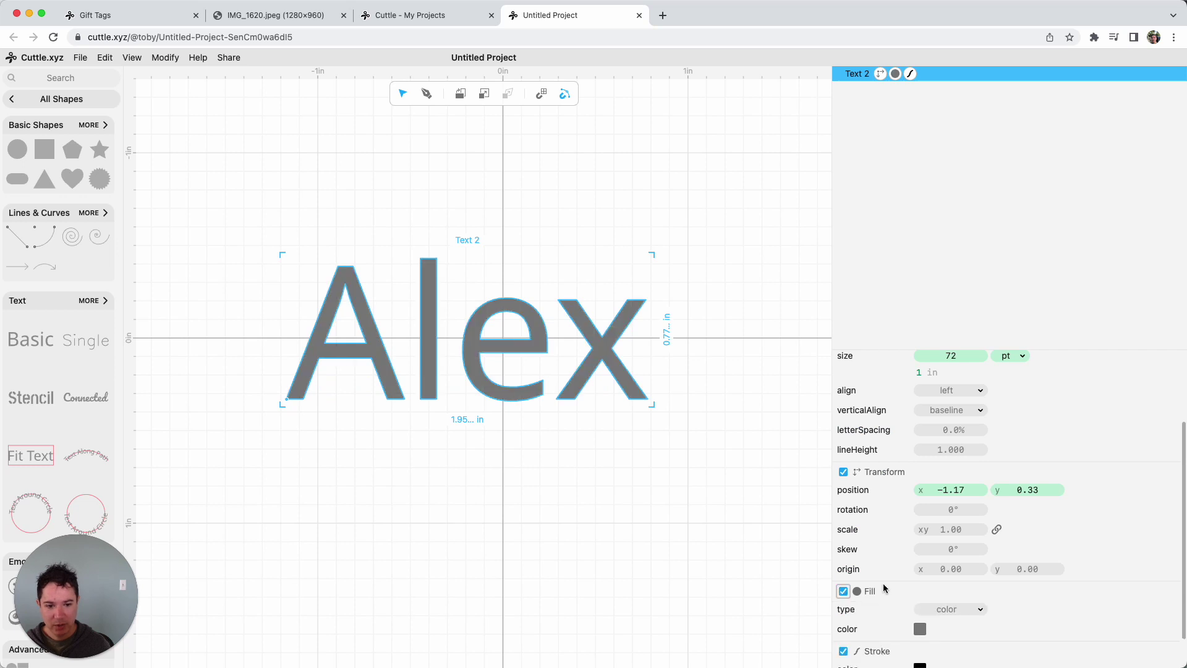
scroll(884, 588, down, 2)
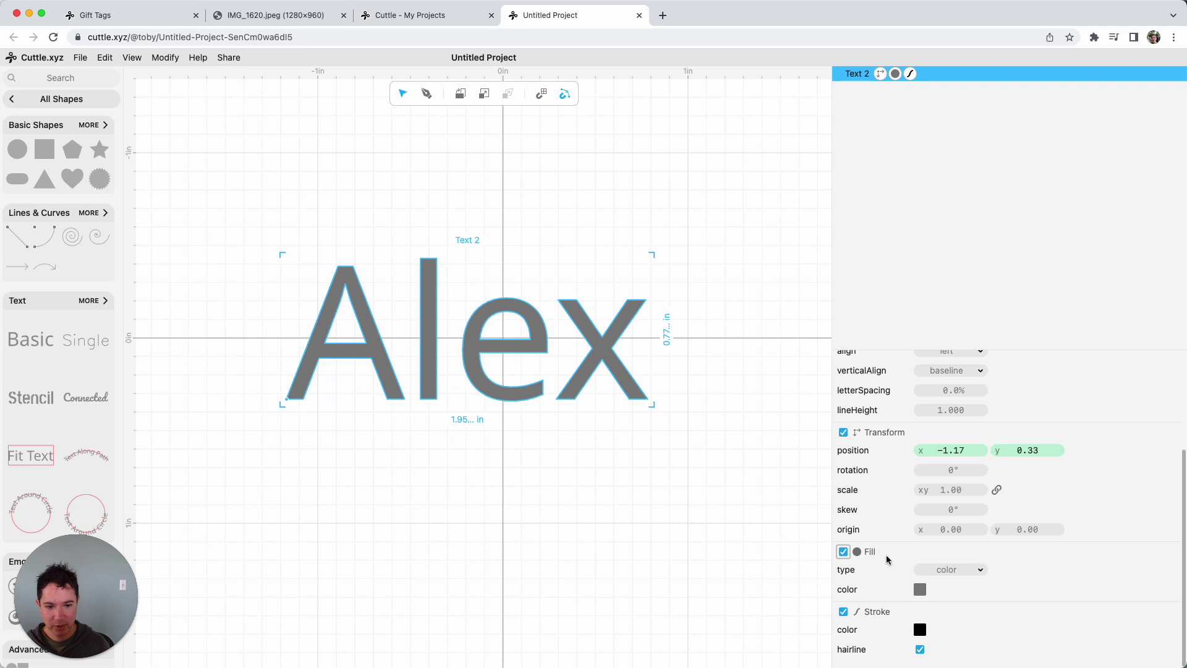
click(925, 591)
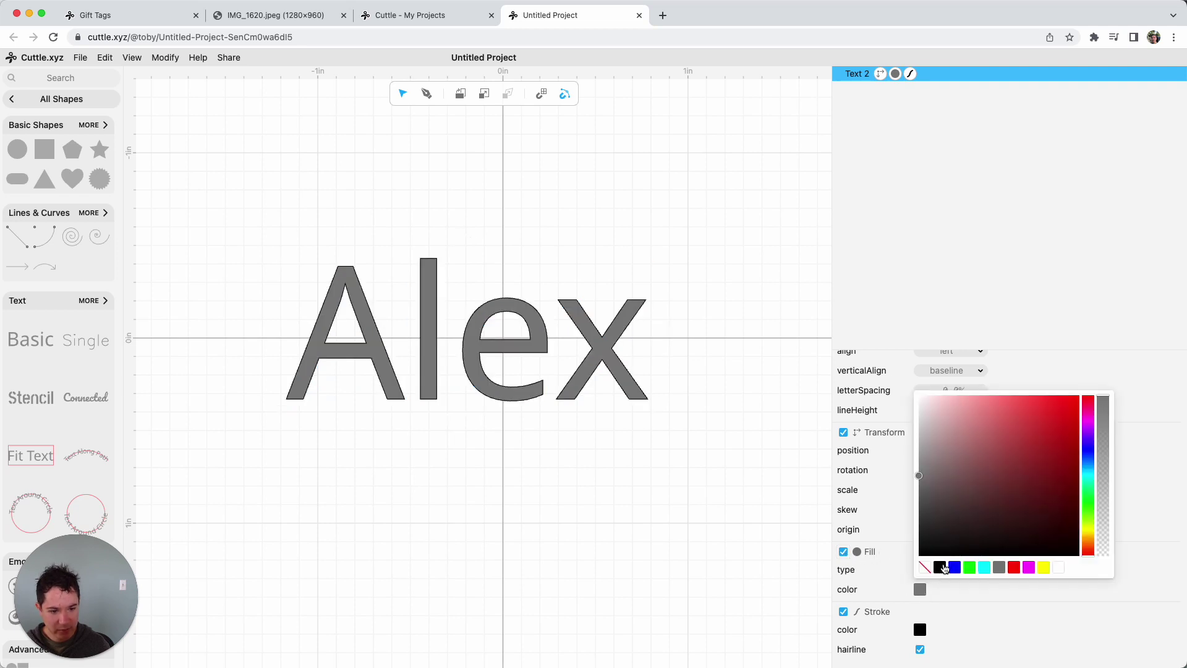
click(939, 568)
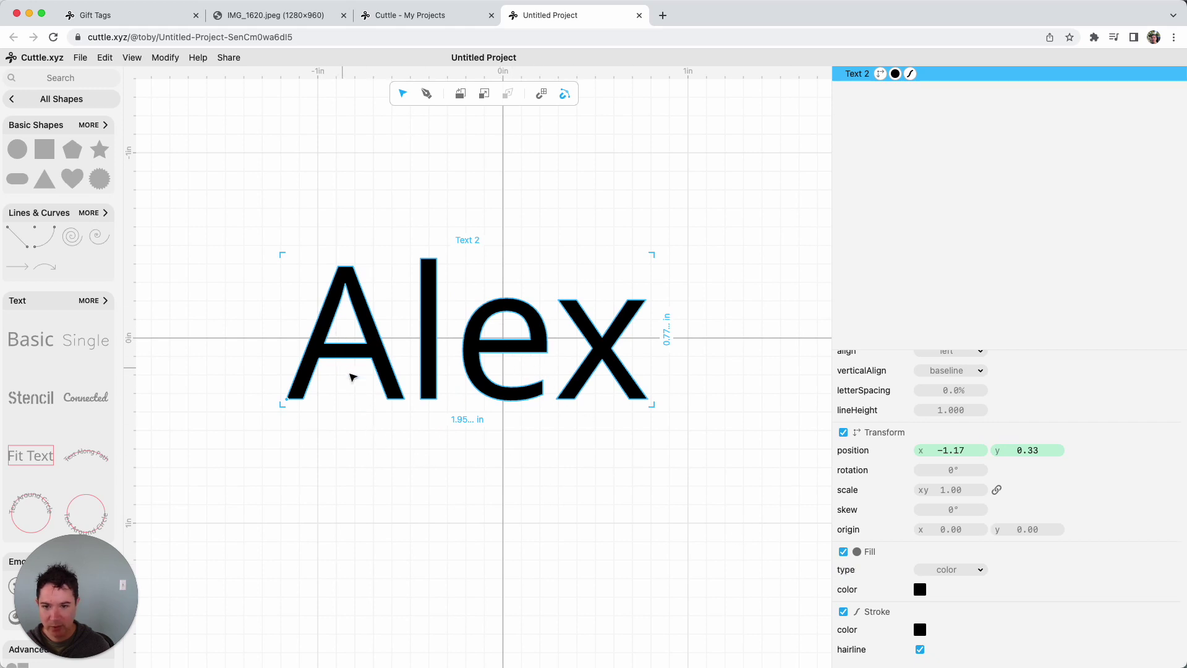
click(435, 456)
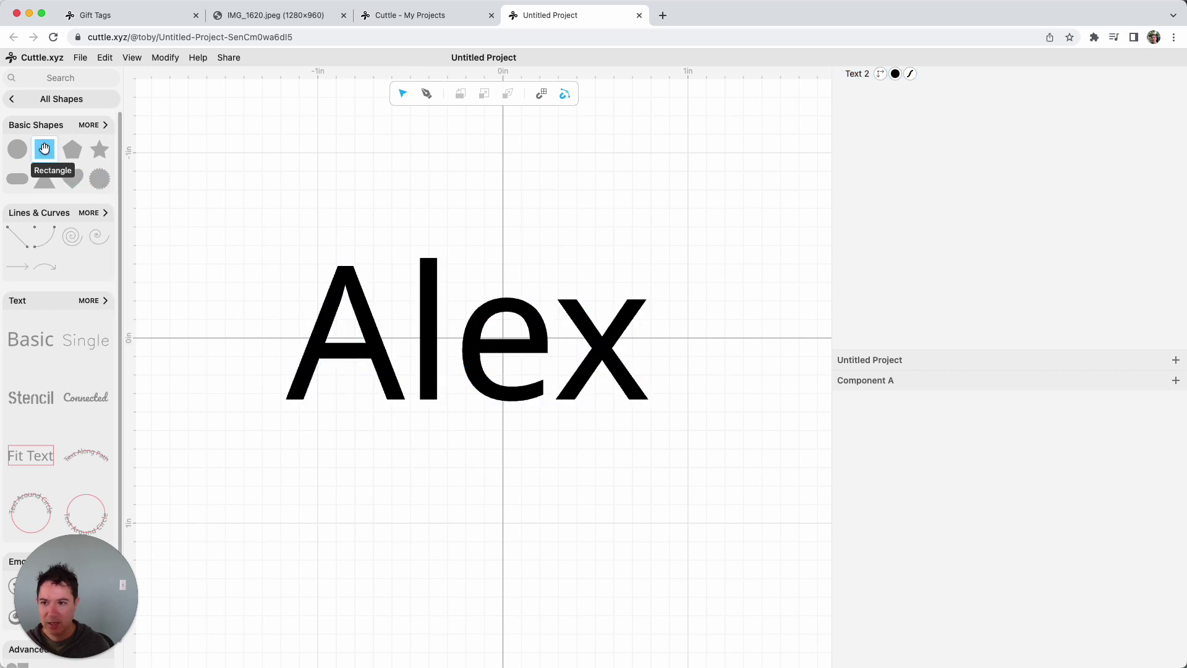
- Add a 0.049 × 0.220 in rectangle upright across the A's crossbar, with fill enabled
drag(44, 150, 382, 517)
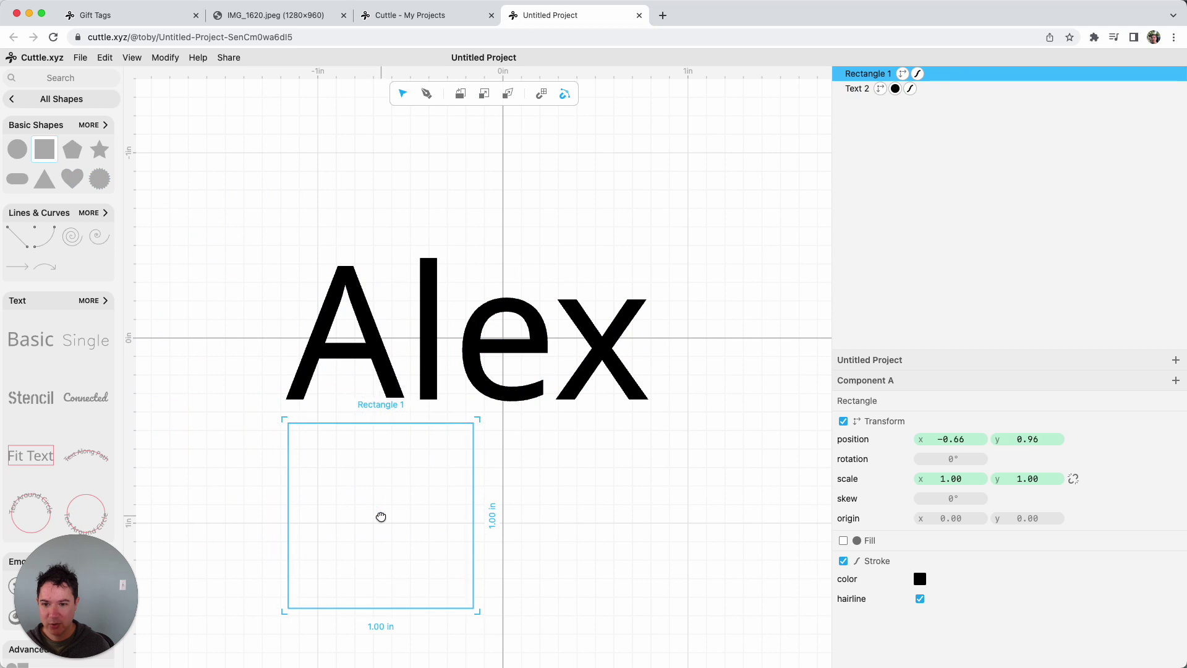
drag(473, 511, 321, 497)
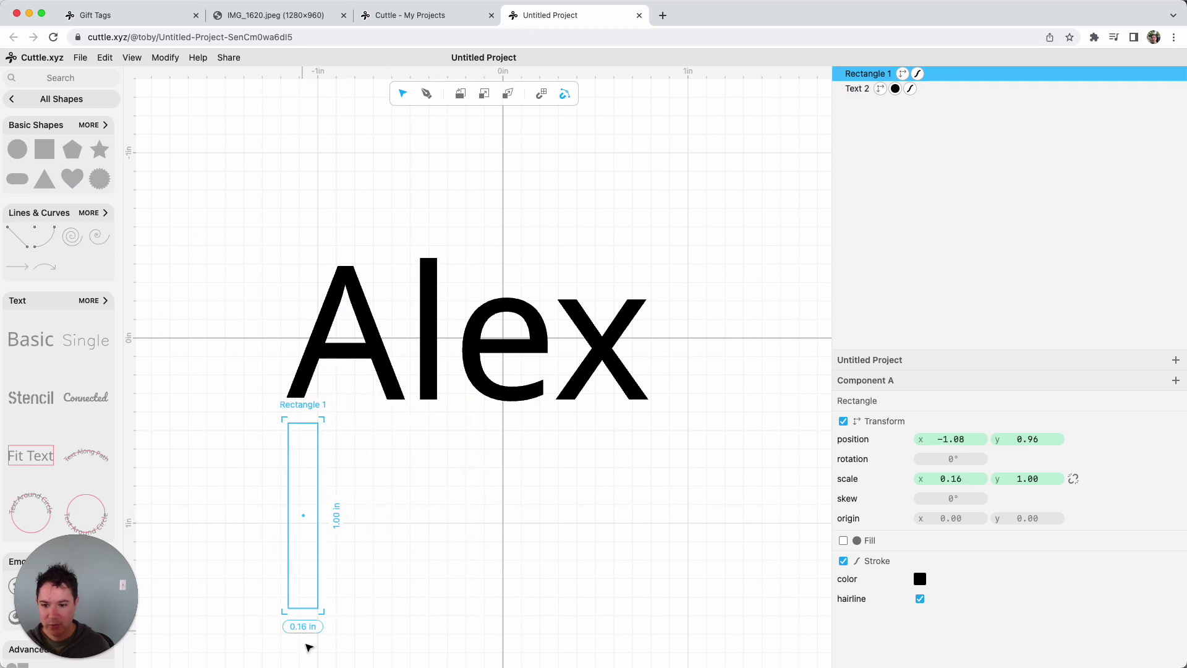
drag(305, 608, 310, 464)
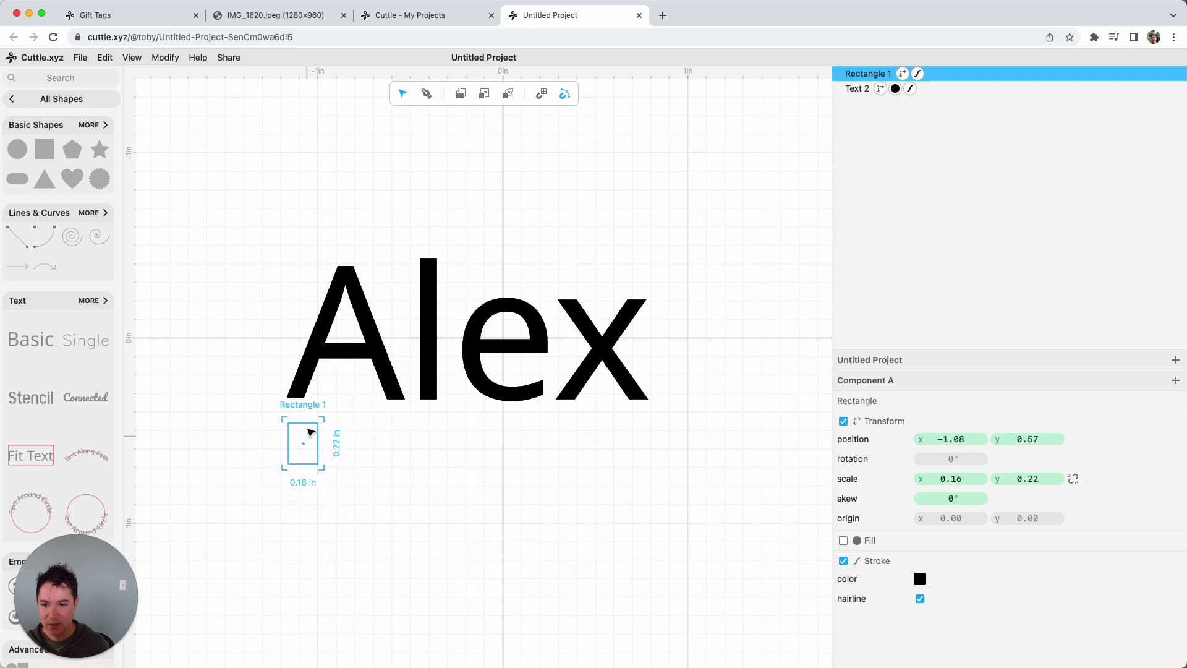
scroll(311, 426, up, 5)
scroll(311, 426, up, 2)
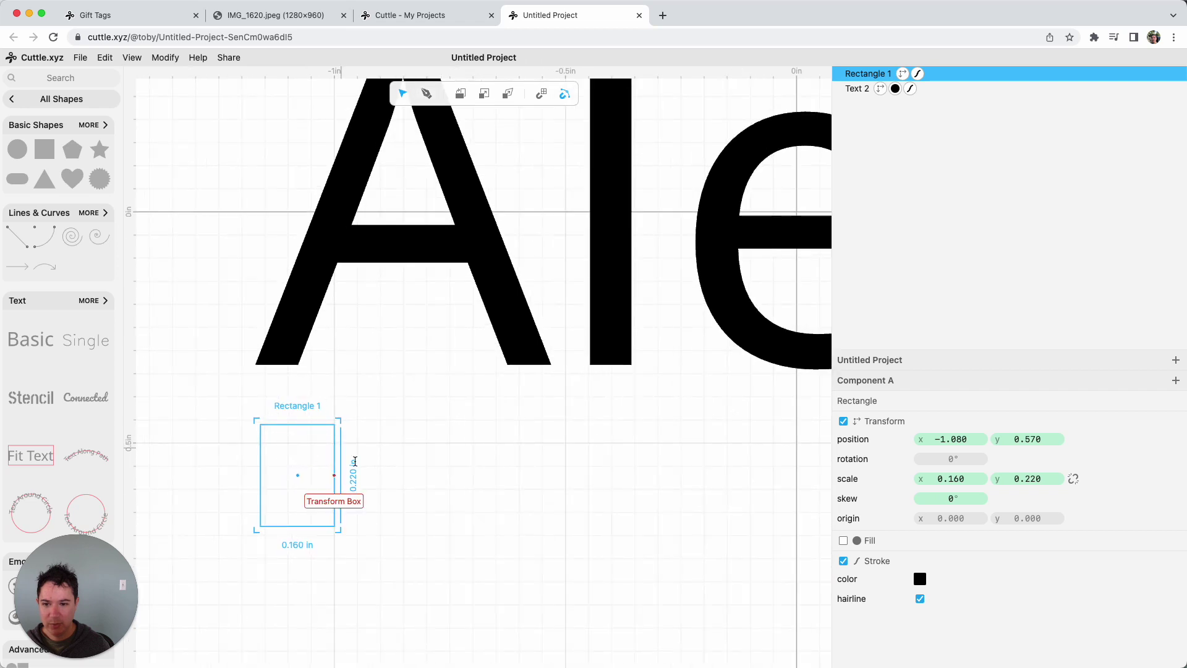
drag(338, 475, 407, 198)
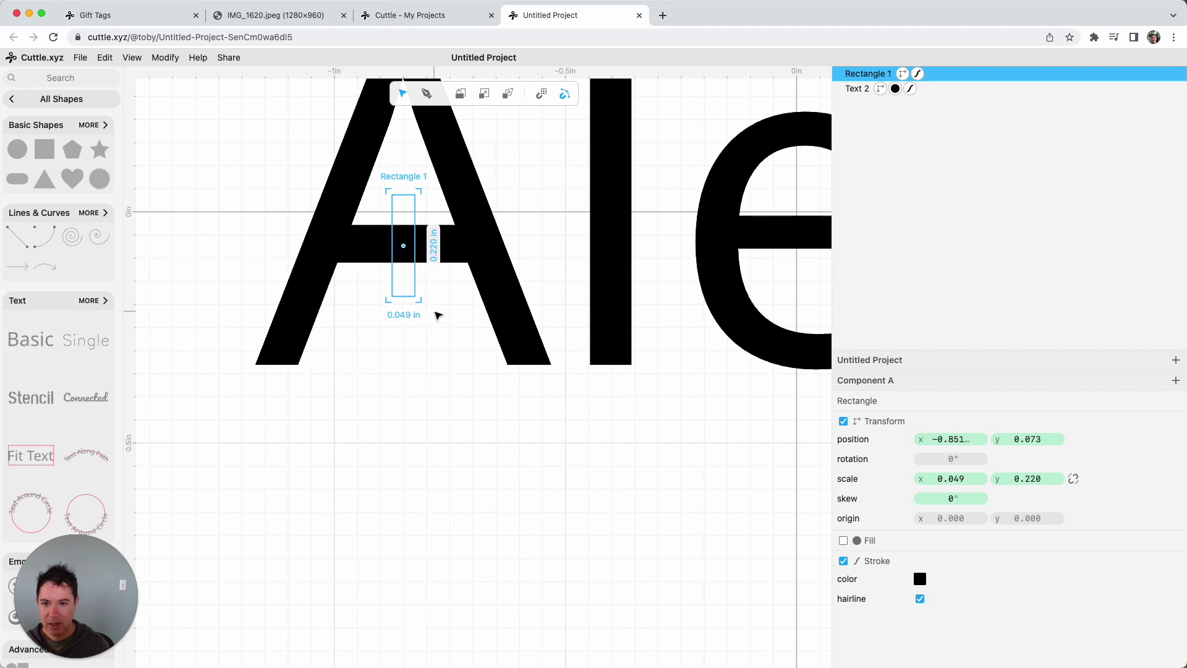
scroll(439, 321, up, 5)
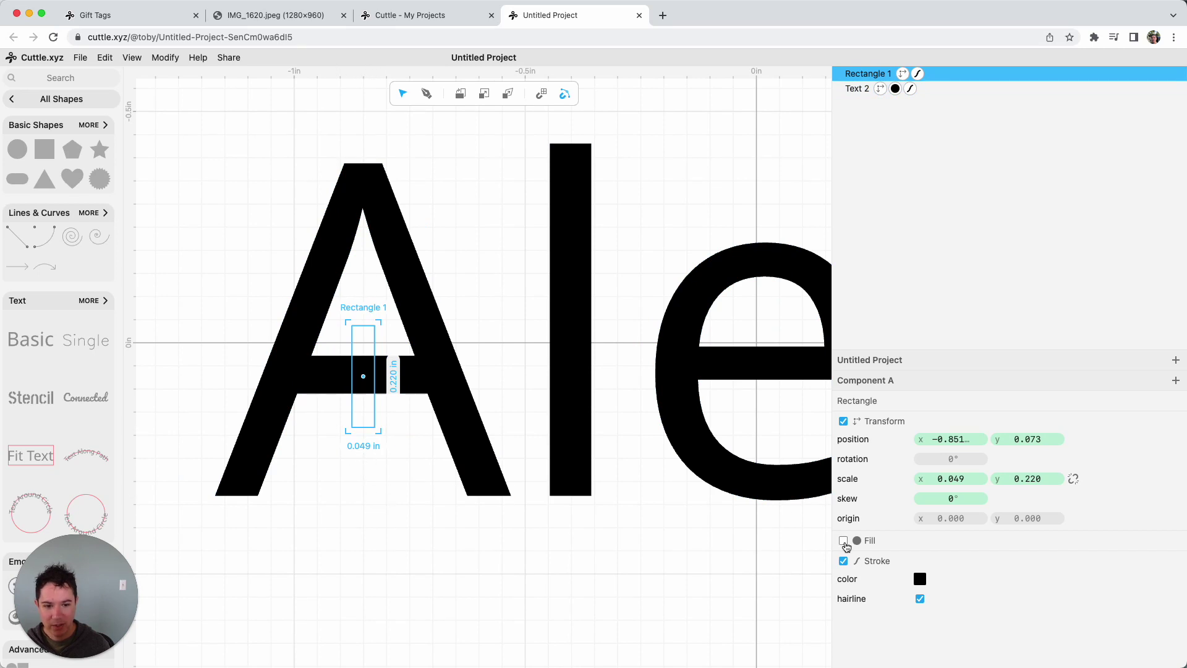
click(843, 541)
- Give the crossbar rectangle a white fill and remove its outline stroke
click(920, 579)
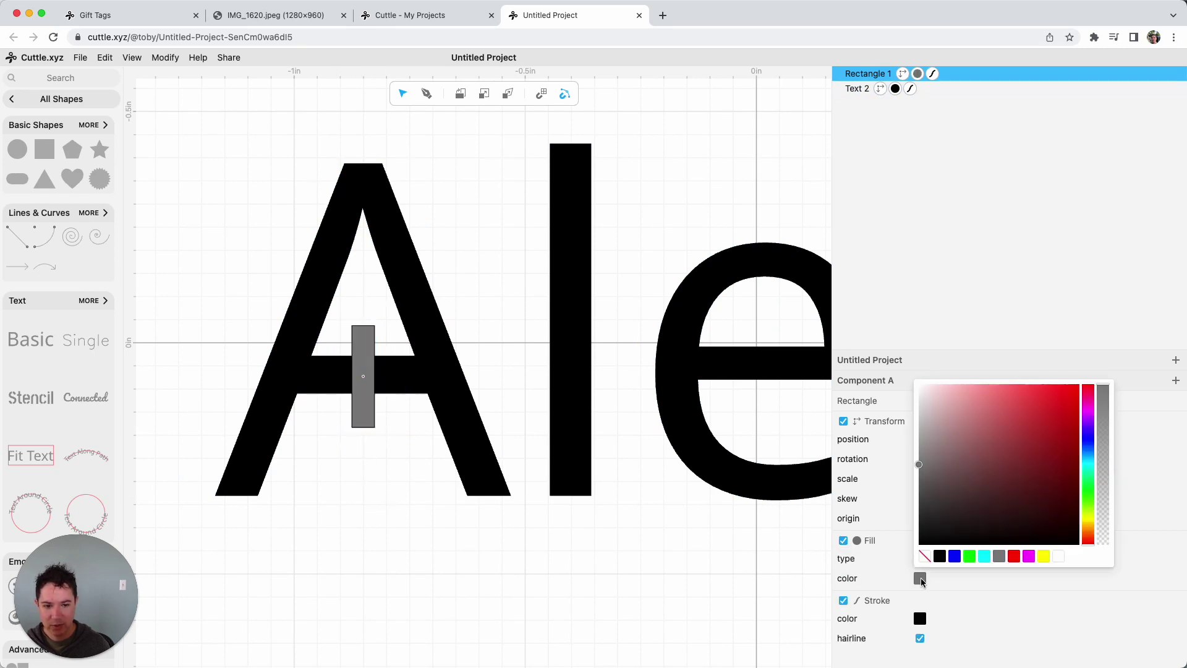
click(1060, 559)
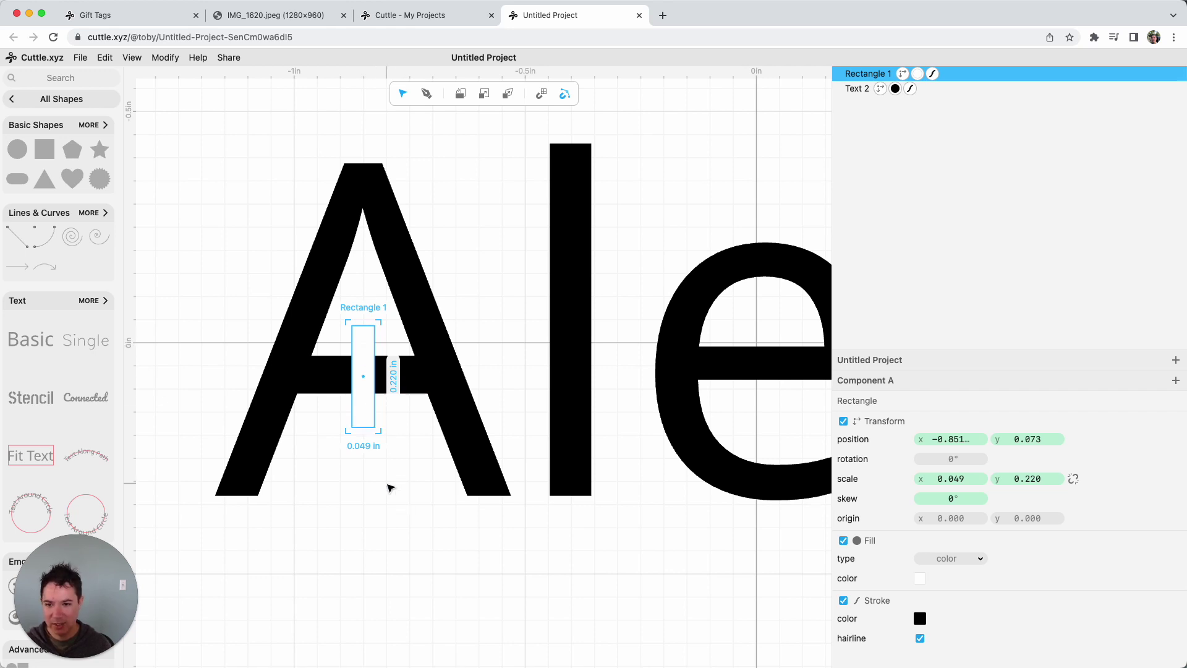
click(398, 480)
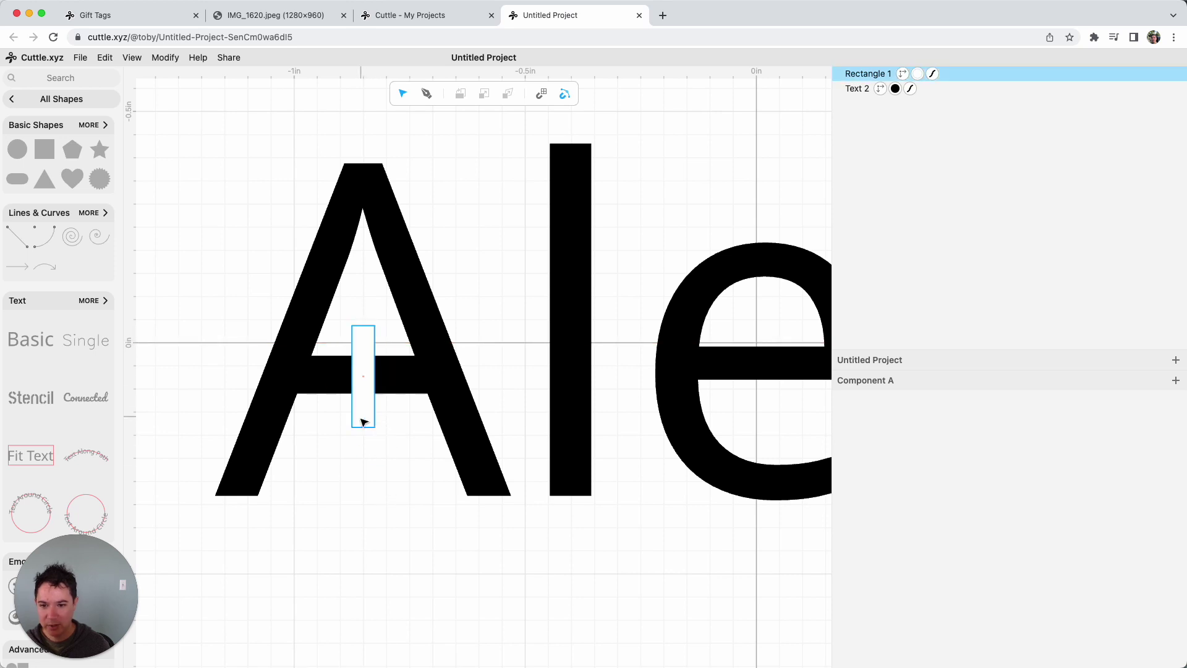
click(365, 395)
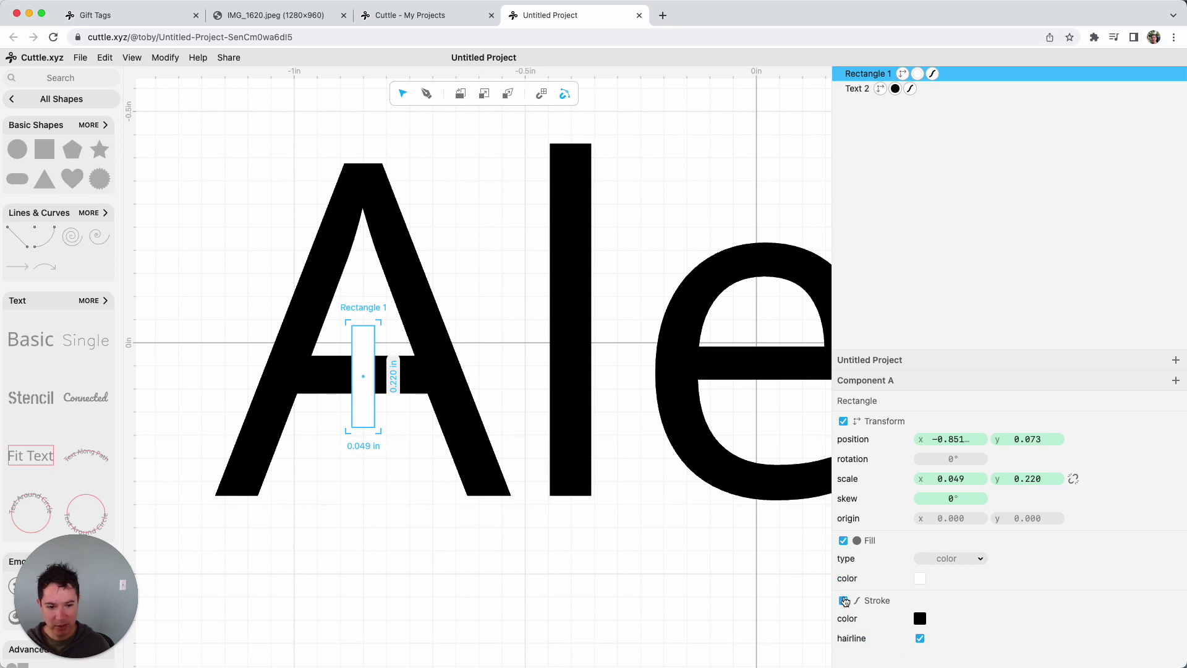
click(844, 602)
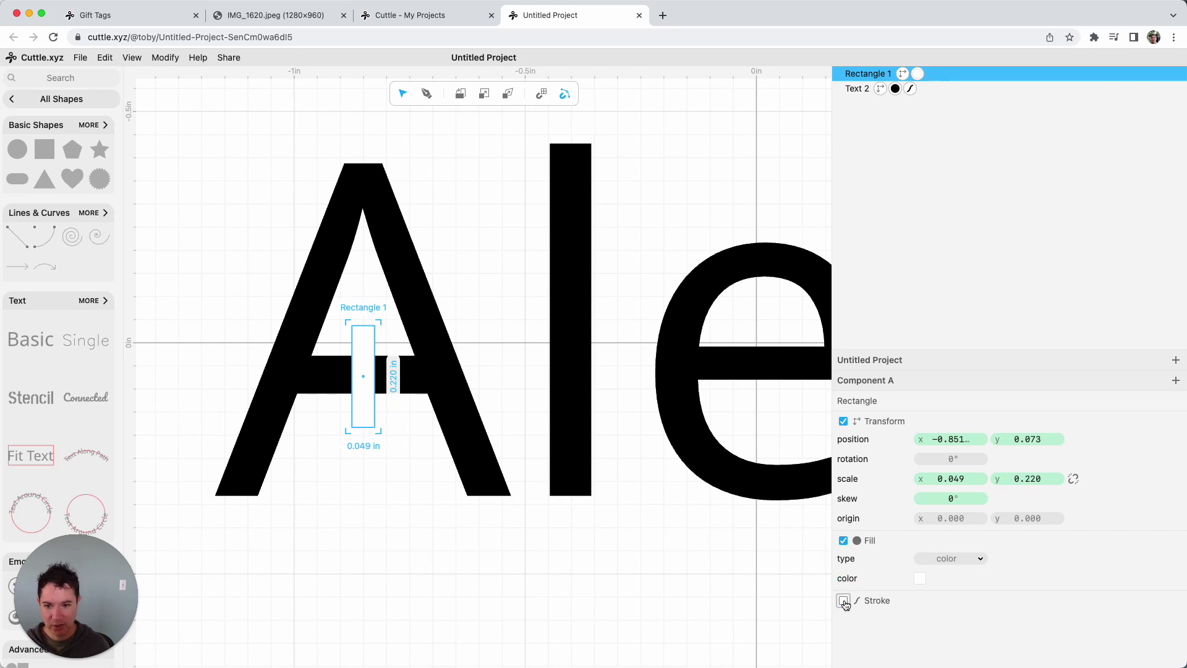
click(375, 510)
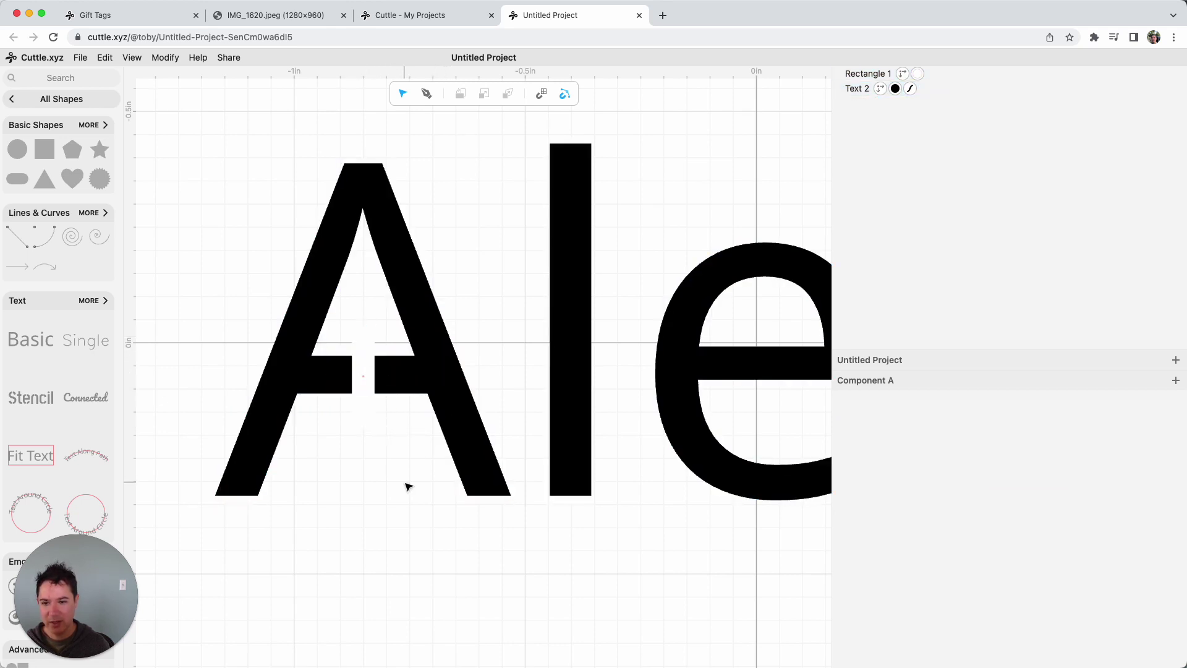
click(369, 419)
- Copy and paste the bridge rectangle, then move the copy onto the e's crossbar
key(cmd+c)
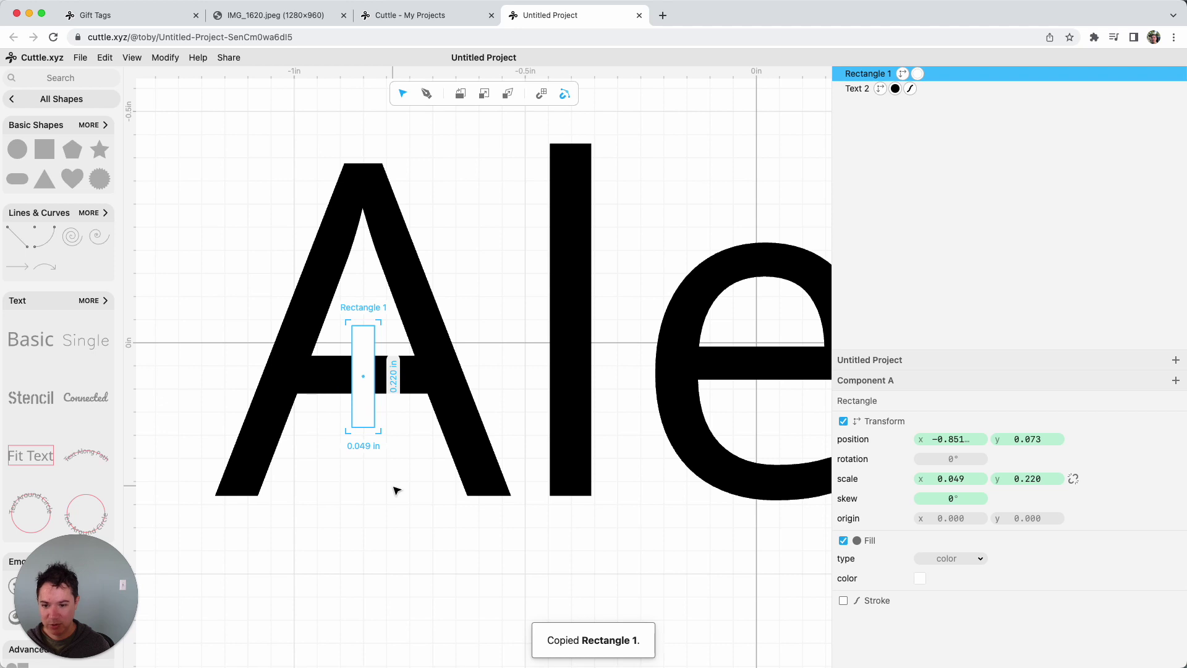
key(super+v)
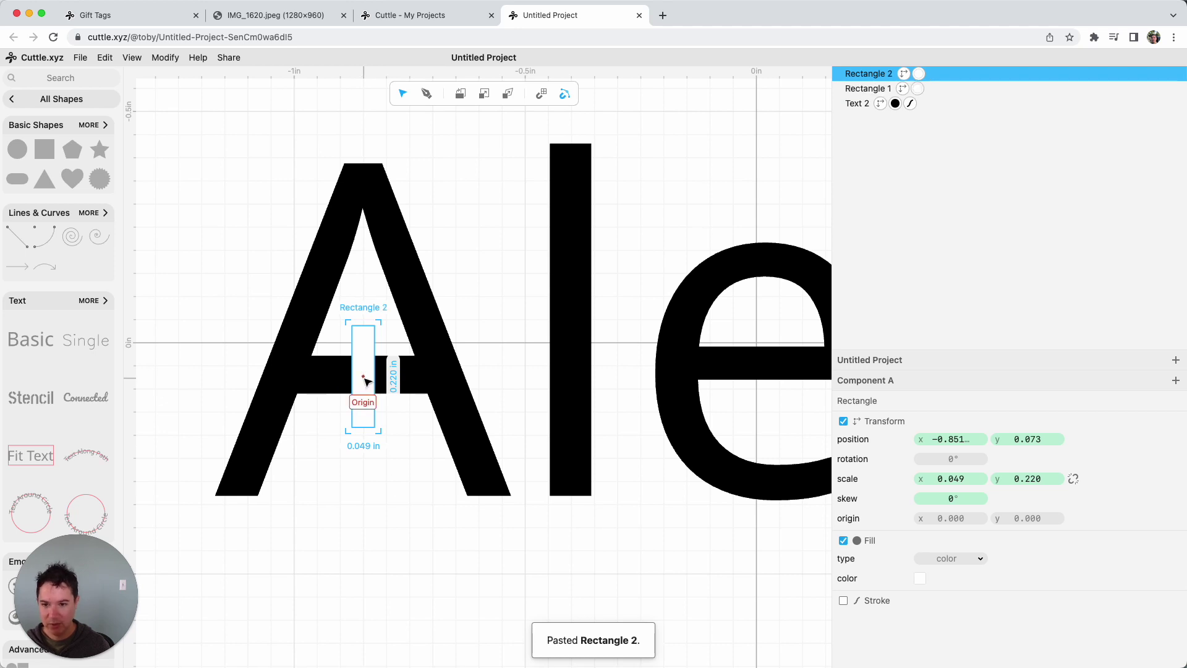
drag(366, 380, 767, 372)
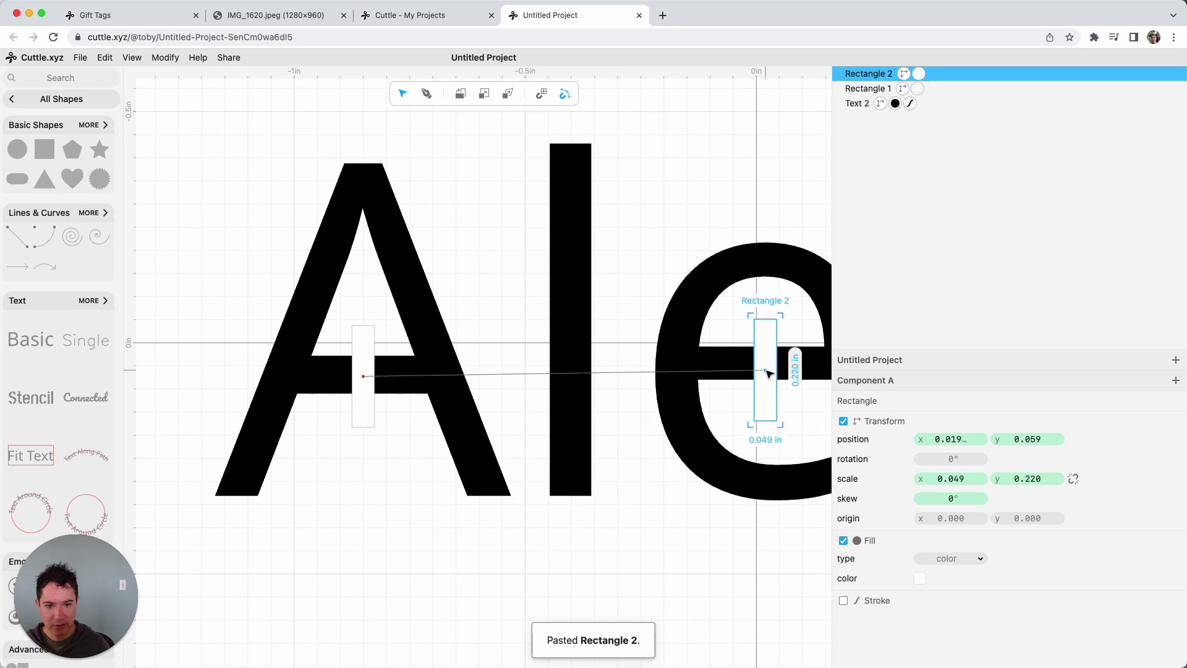
click(802, 422)
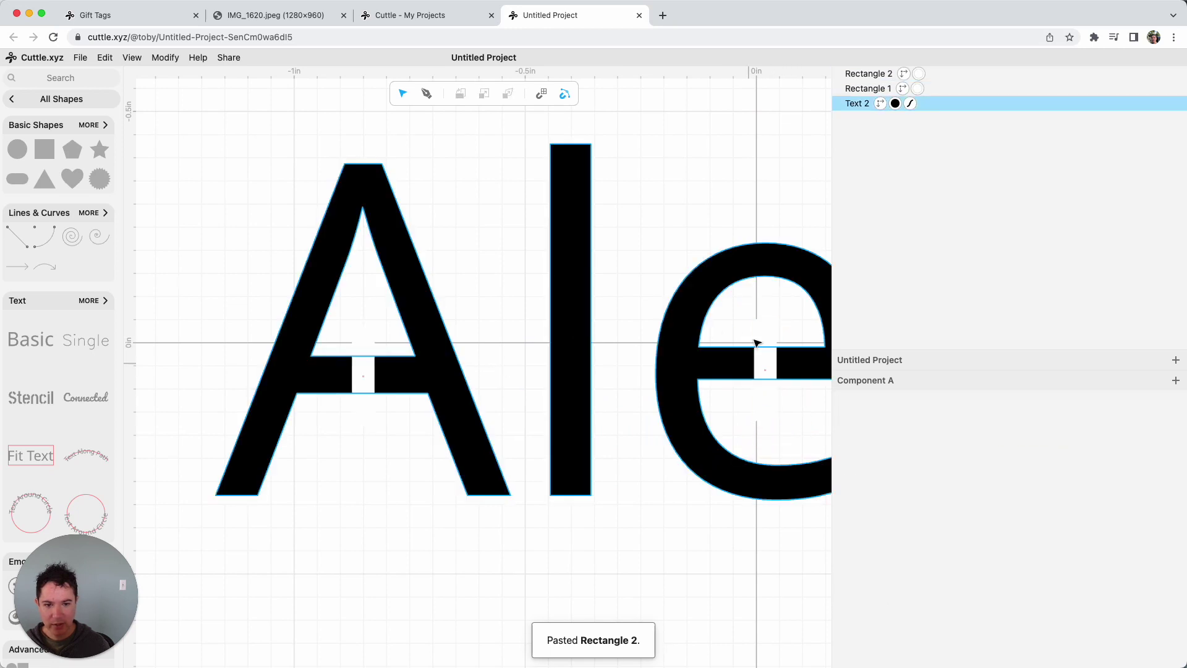
scroll(789, 410, right, 5)
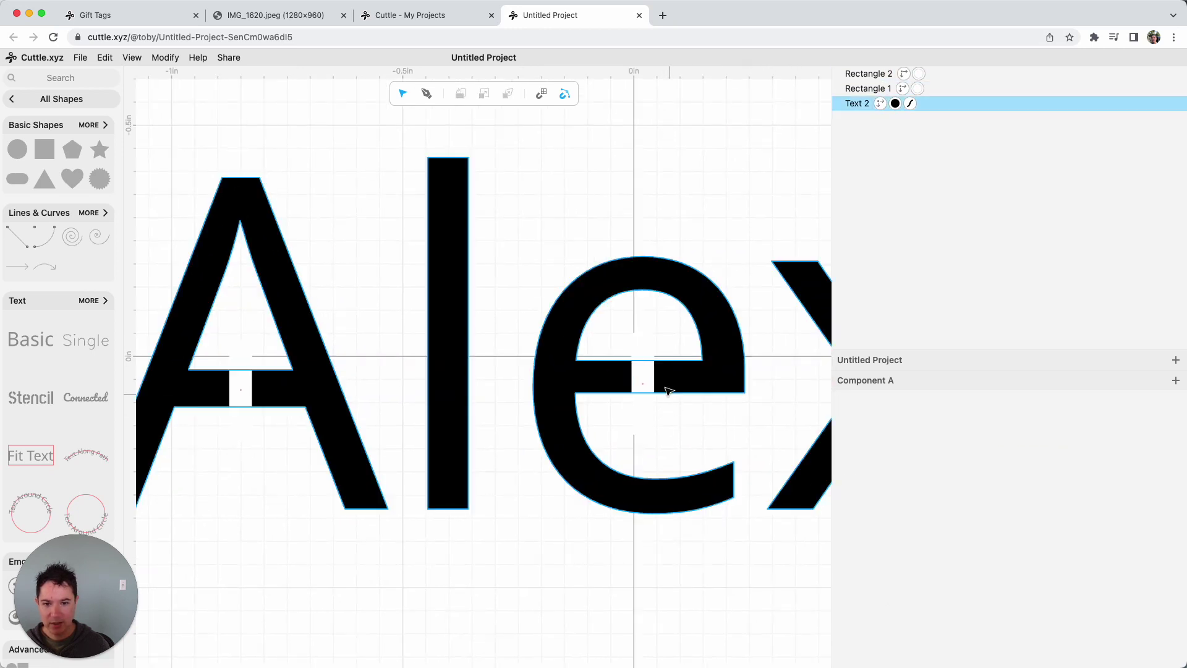
scroll(677, 432, down, 5)
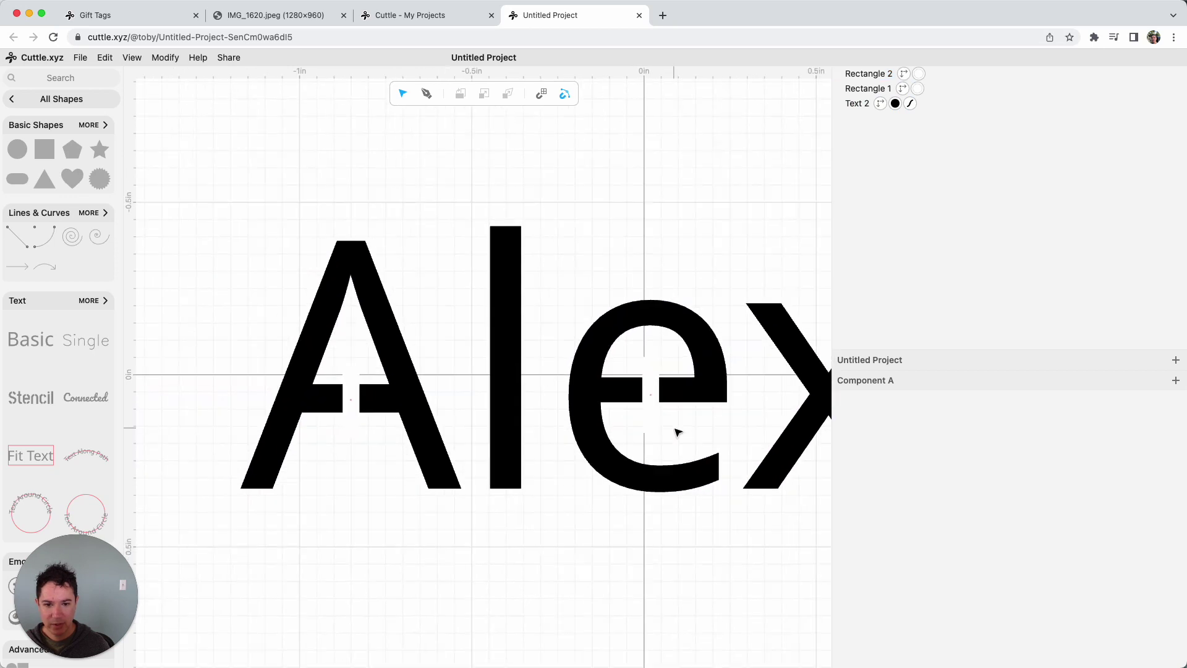
scroll(705, 540, right, 5)
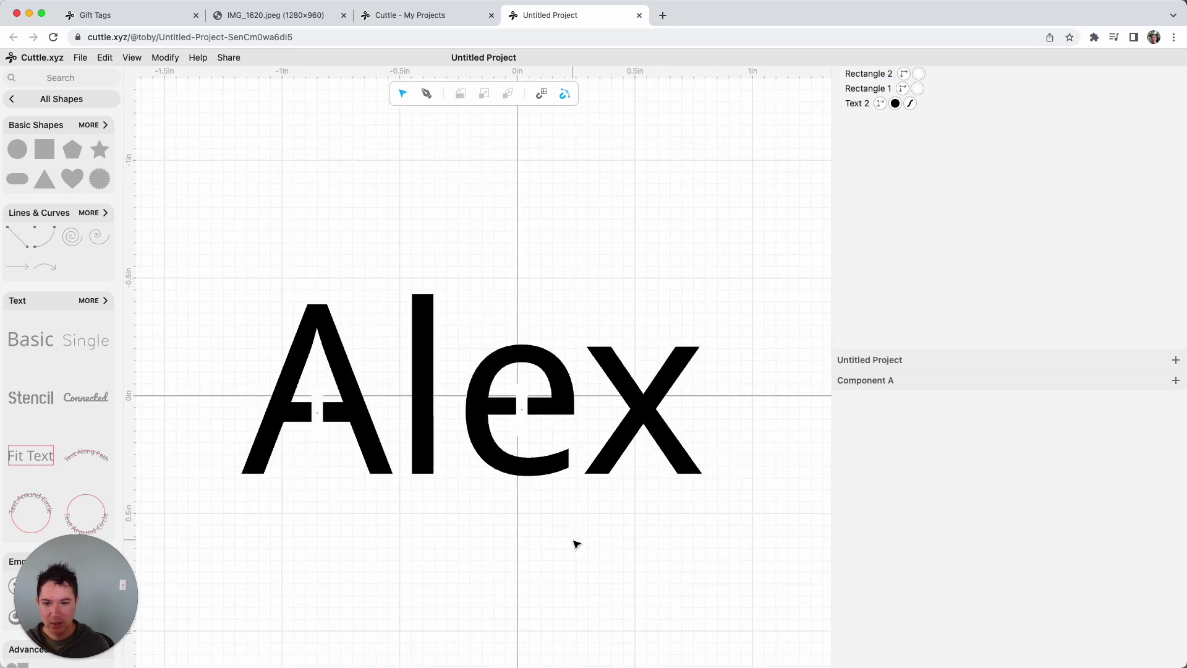
- Select the Alex text together with both bridge rectangles
click(319, 432)
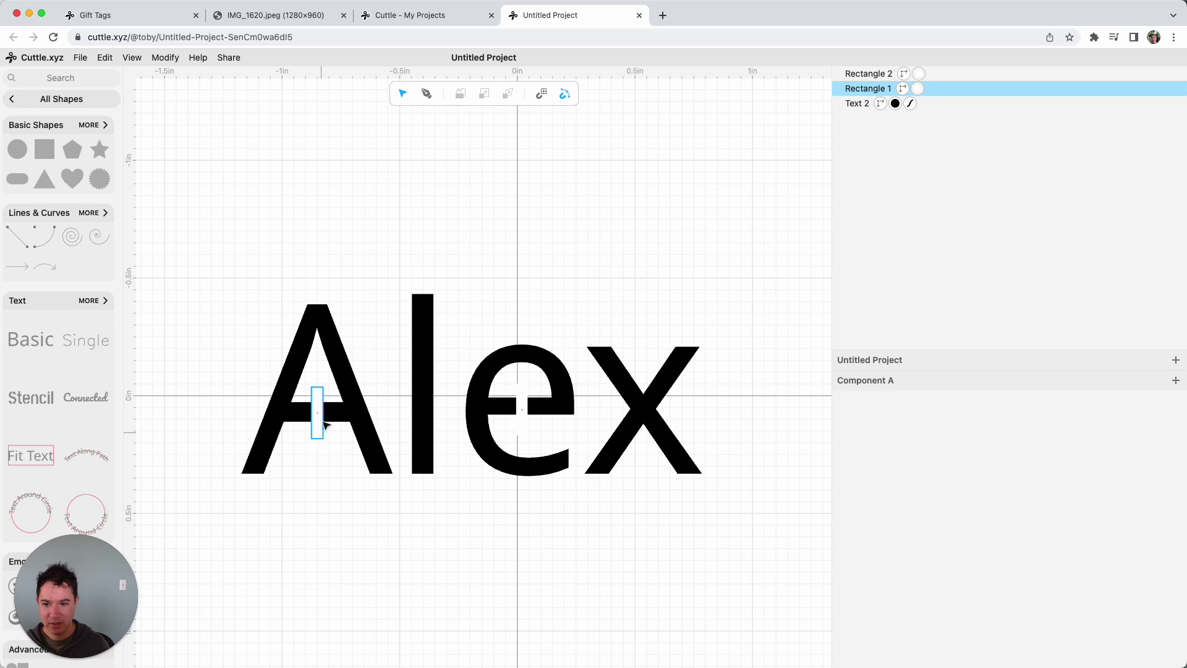
click(522, 443)
click(522, 424)
click(383, 396)
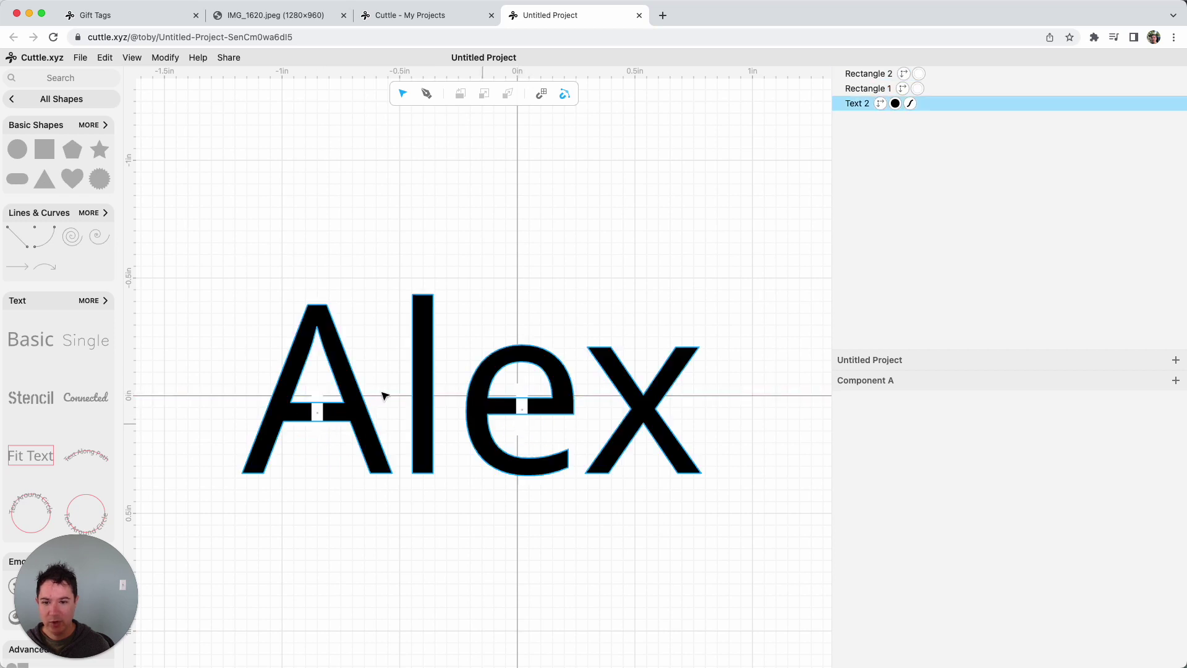
click(317, 412)
click(265, 403)
click(300, 346)
click(317, 408)
click(526, 412)
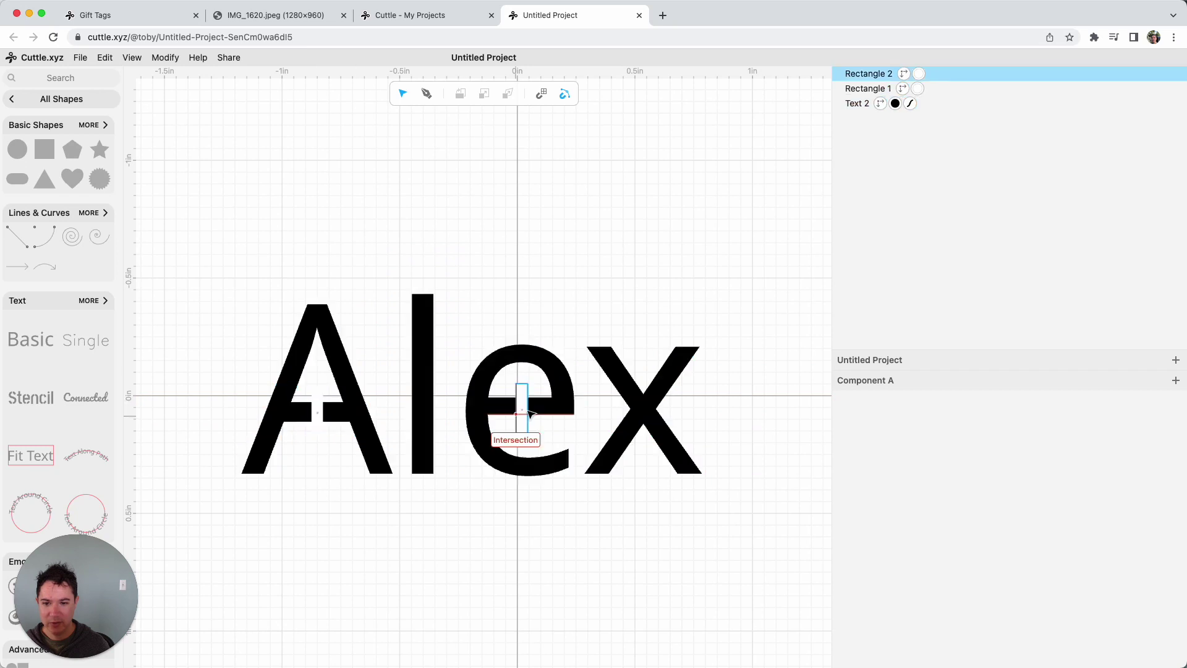
click(554, 411)
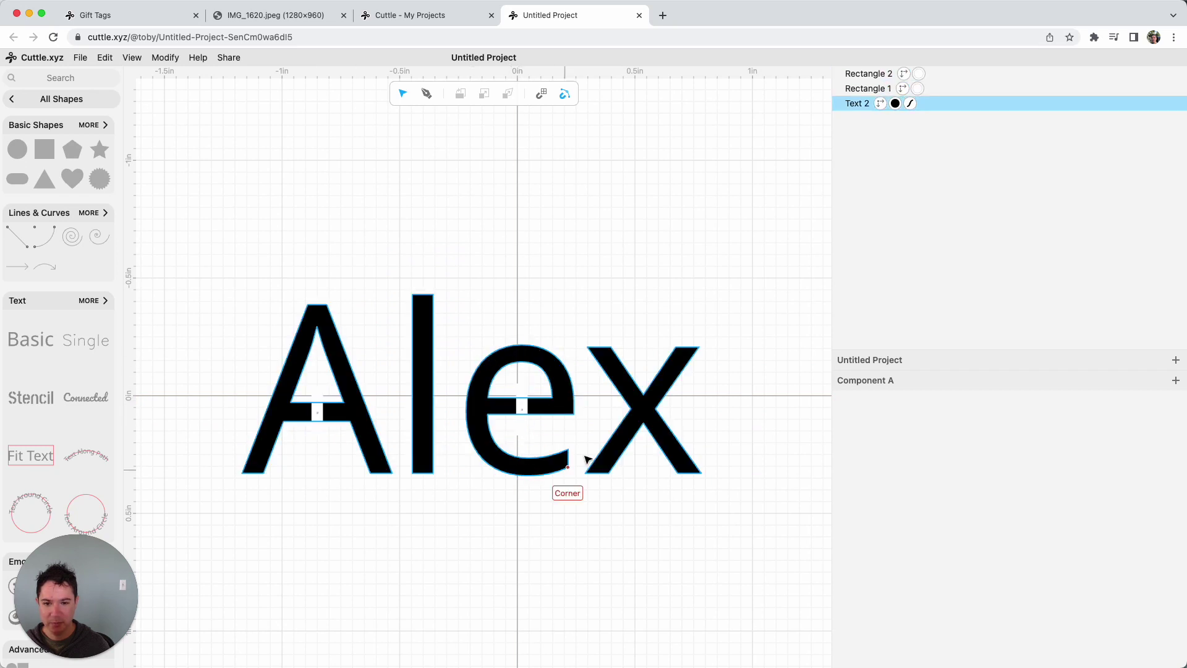
click(649, 523)
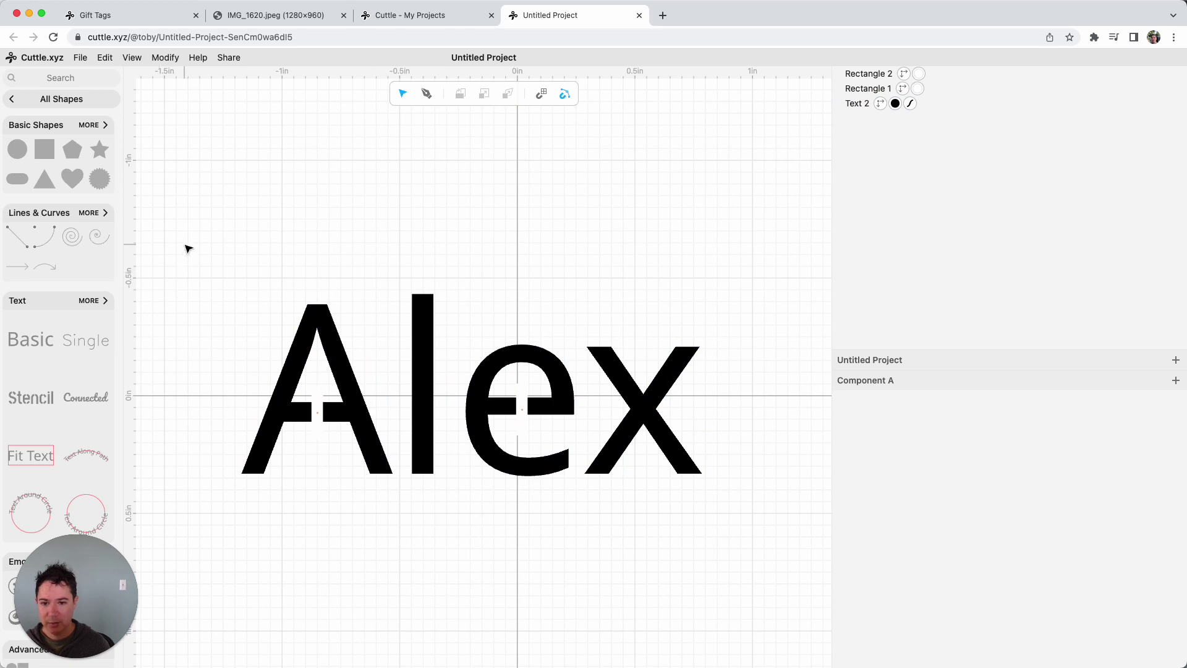
drag(184, 245, 763, 549)
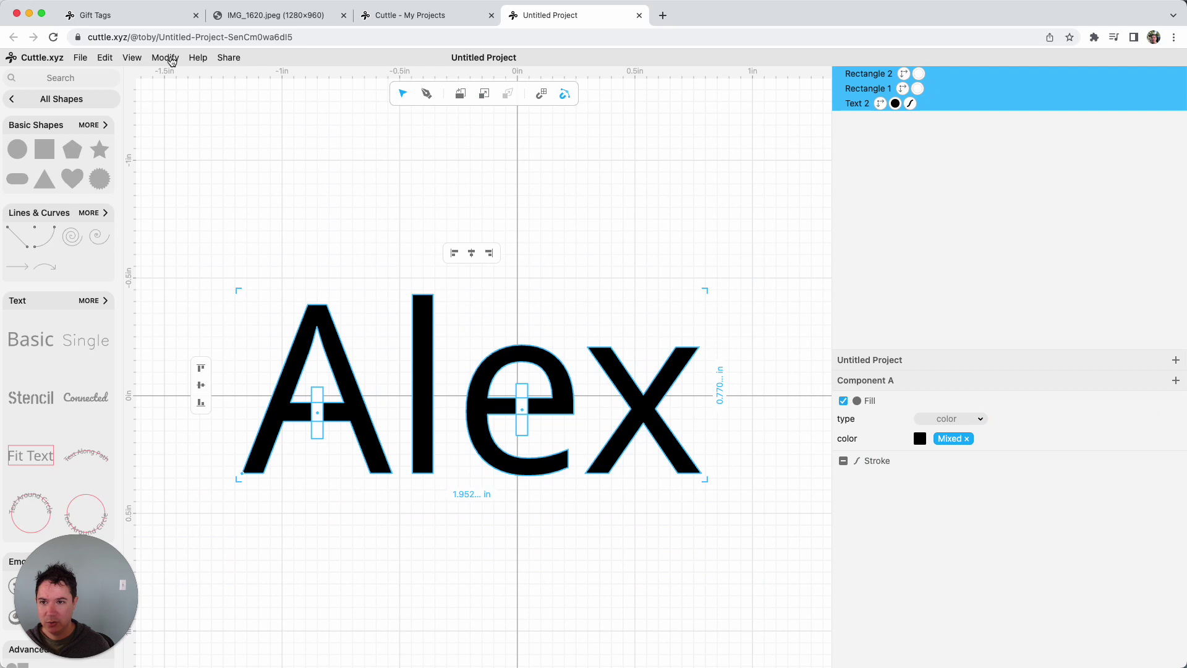
click(165, 58)
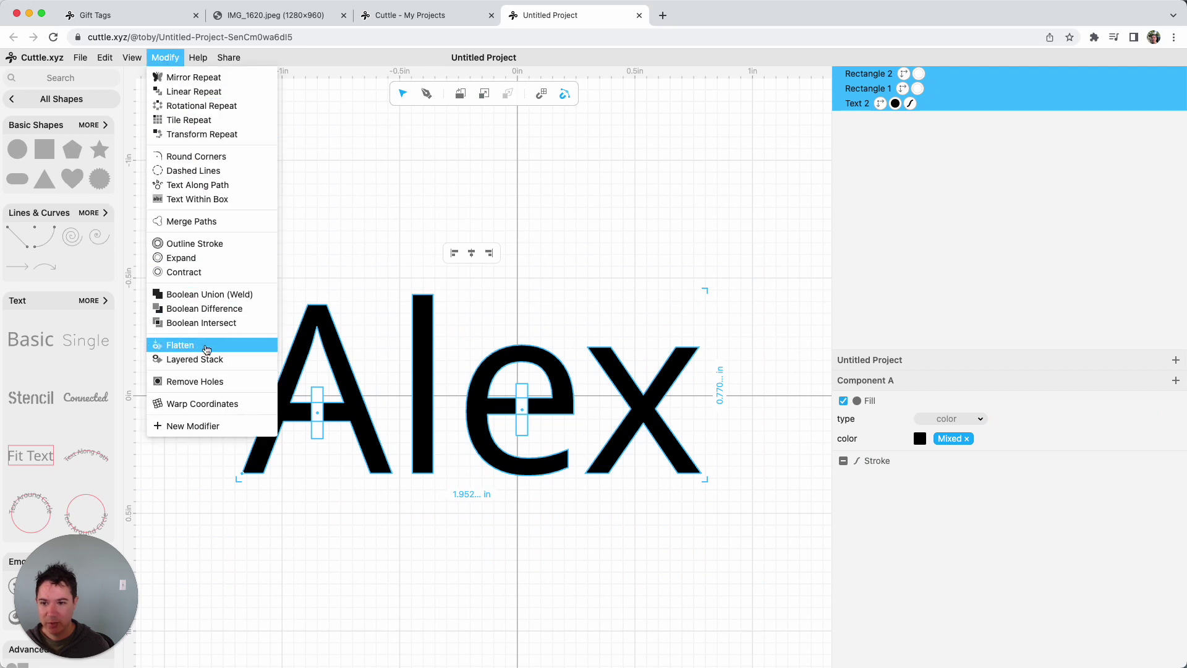
- Apply Flatten to the word and rectangles, and enable strokeResult for stroked outlines
click(204, 348)
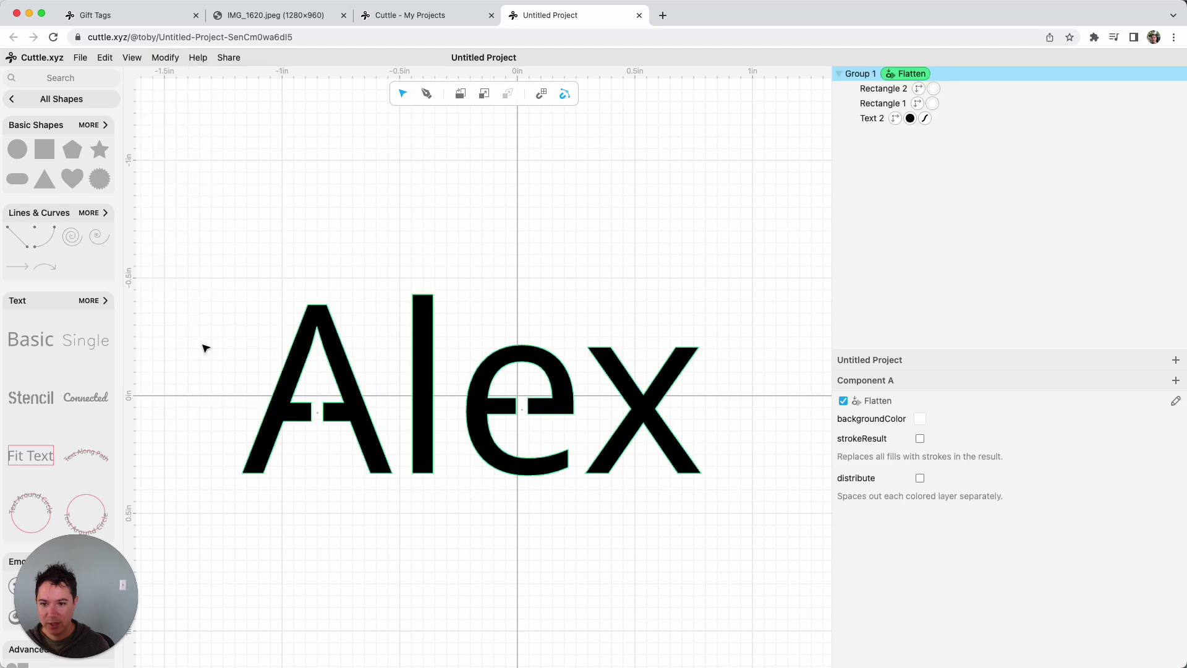
click(920, 439)
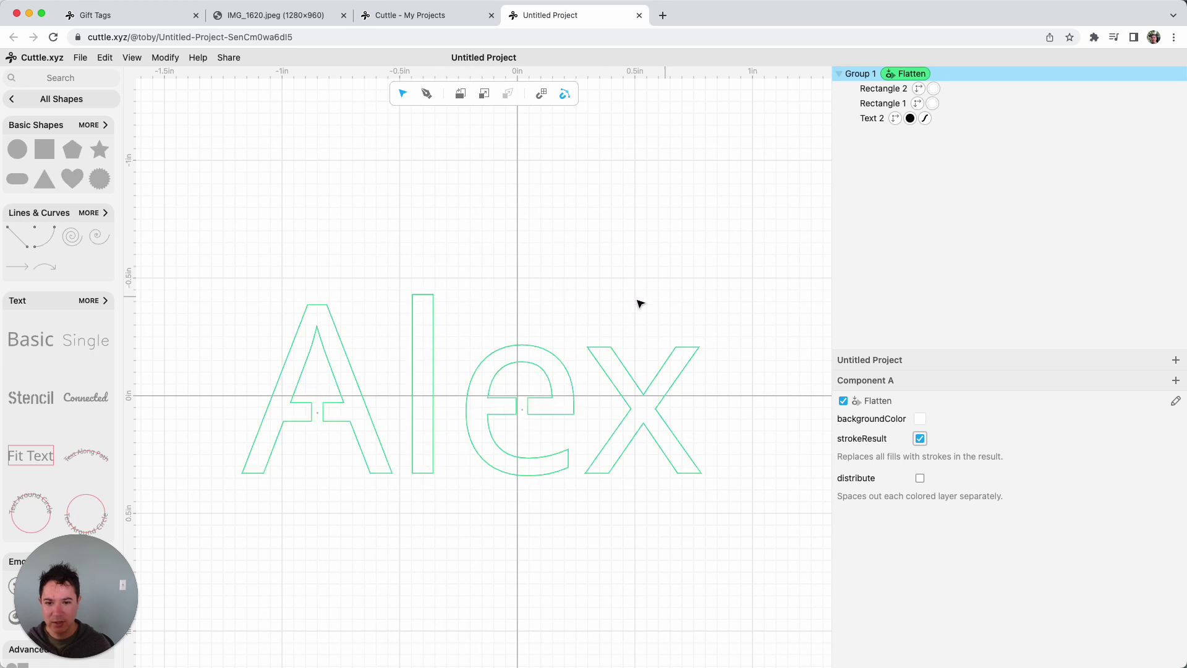
click(723, 306)
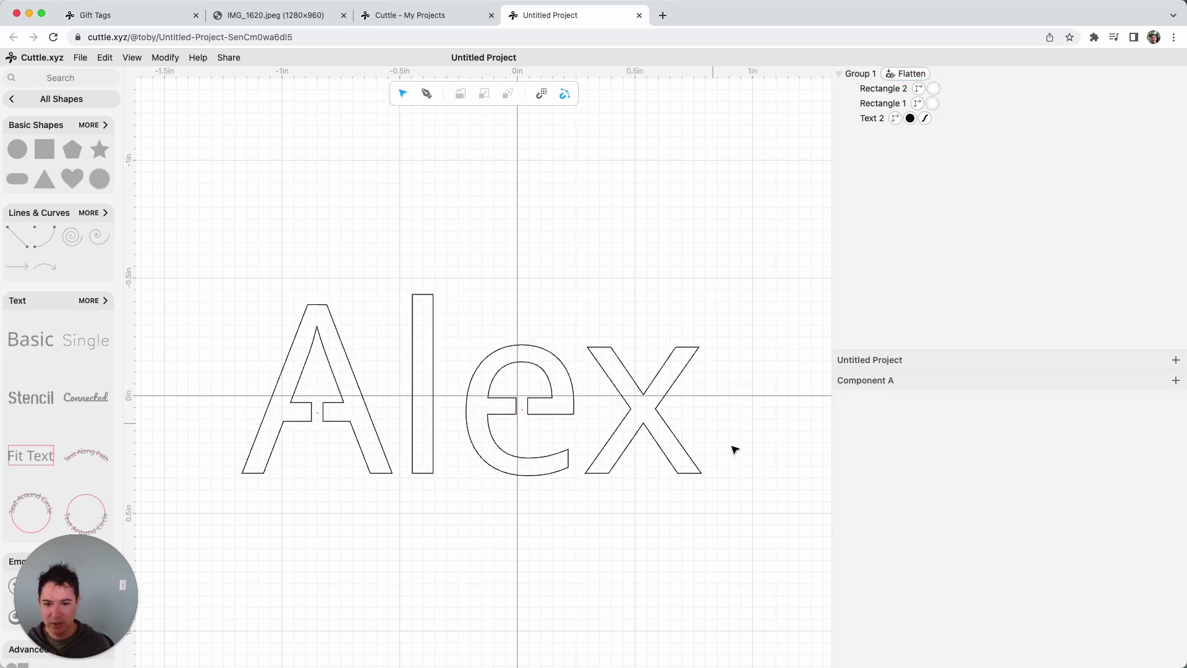
click(528, 426)
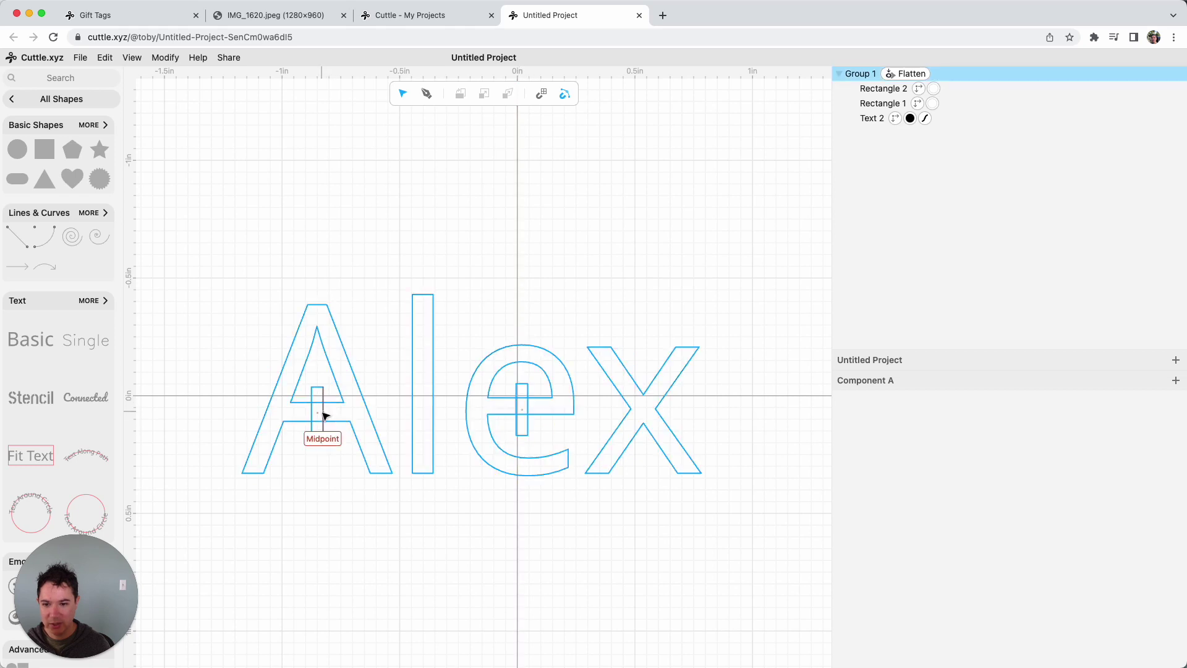
click(347, 518)
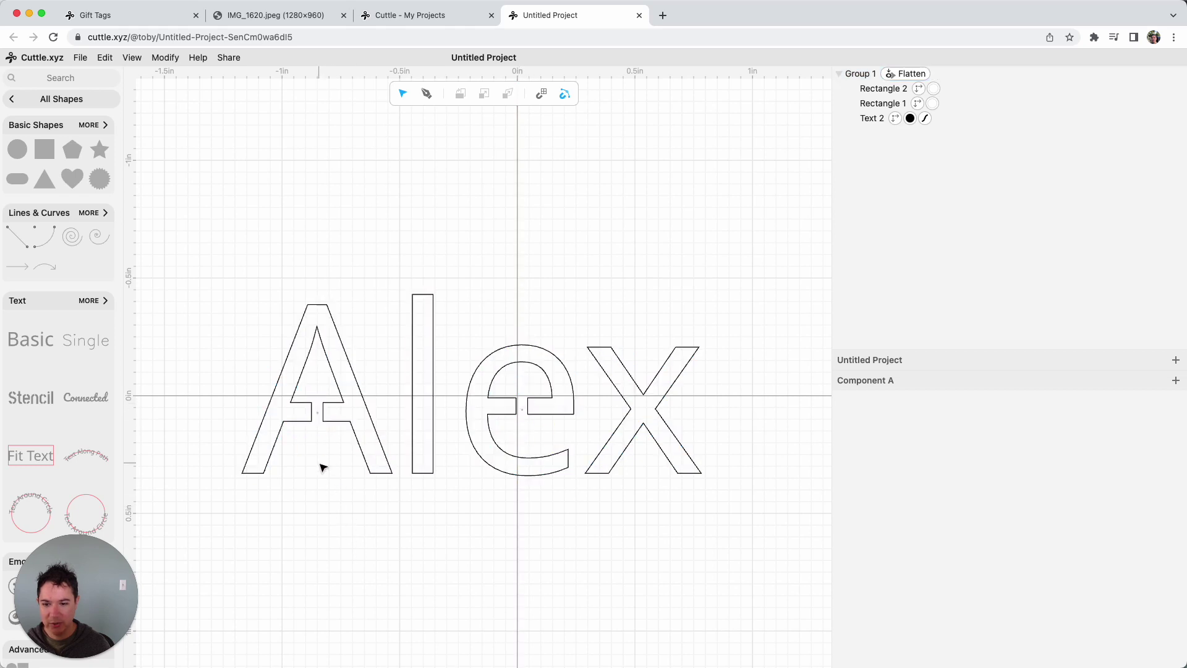